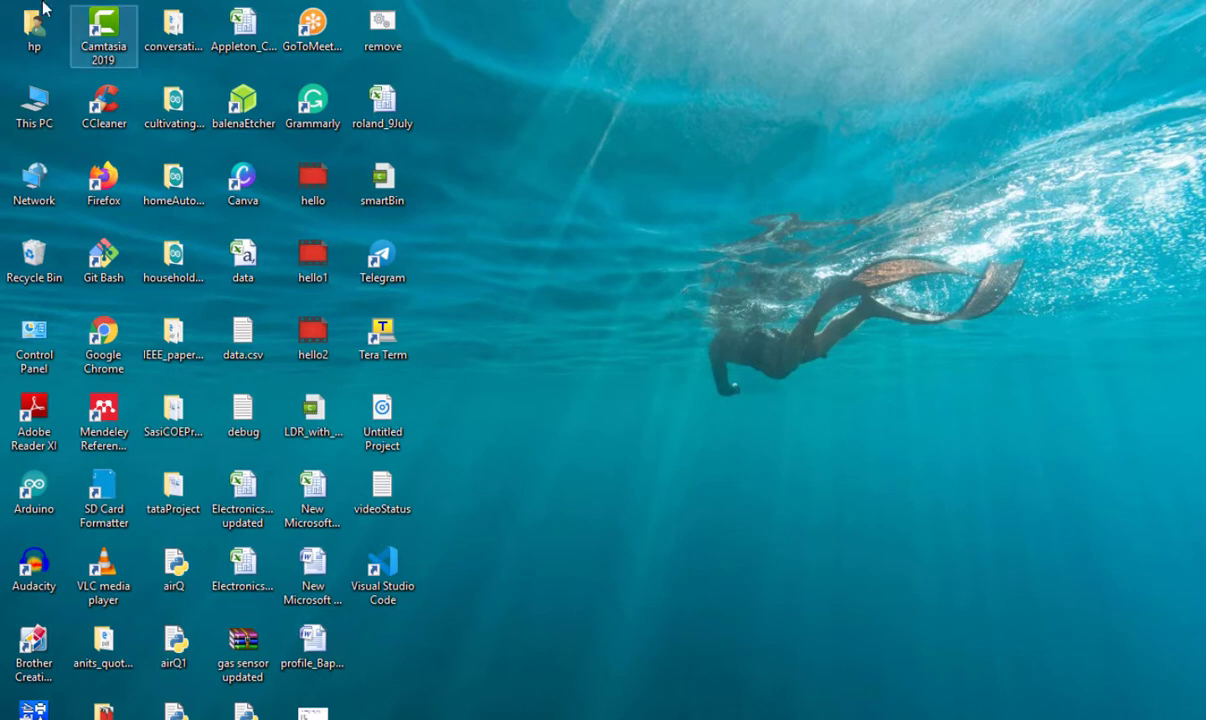
Launch Firefox and go to google.com
double_click(112, 181)
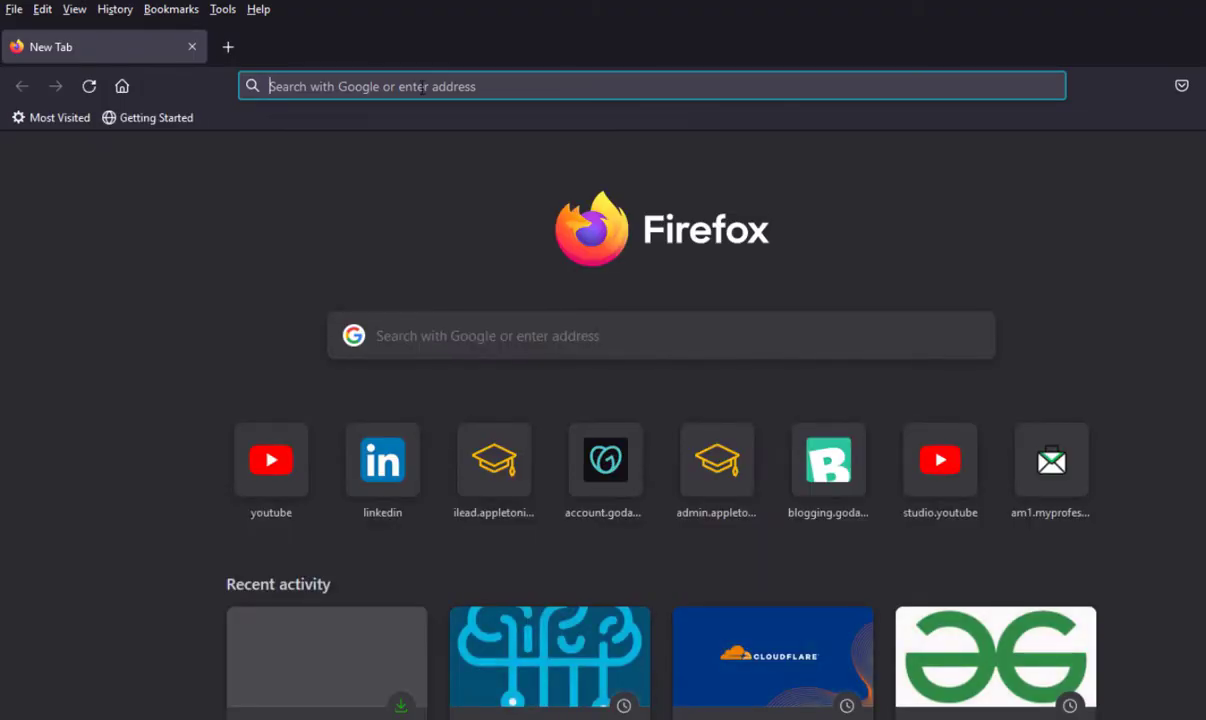
left_click(421, 87)
type("google.com/")
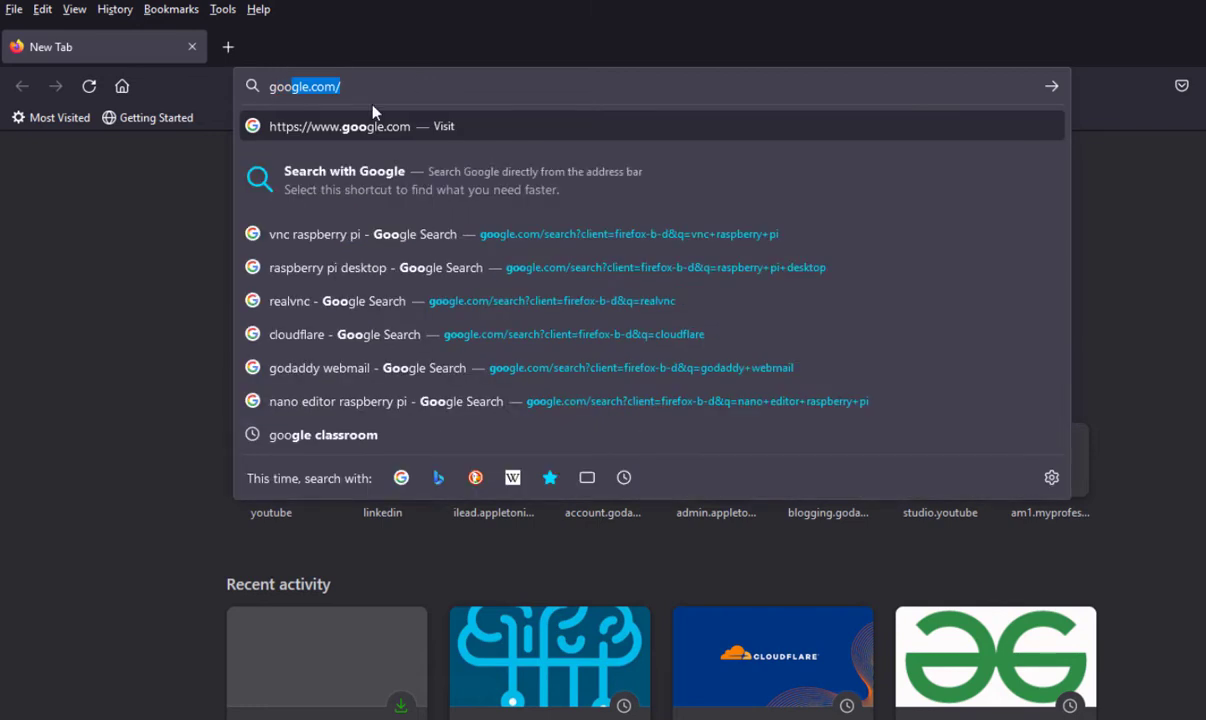
left_click(369, 128)
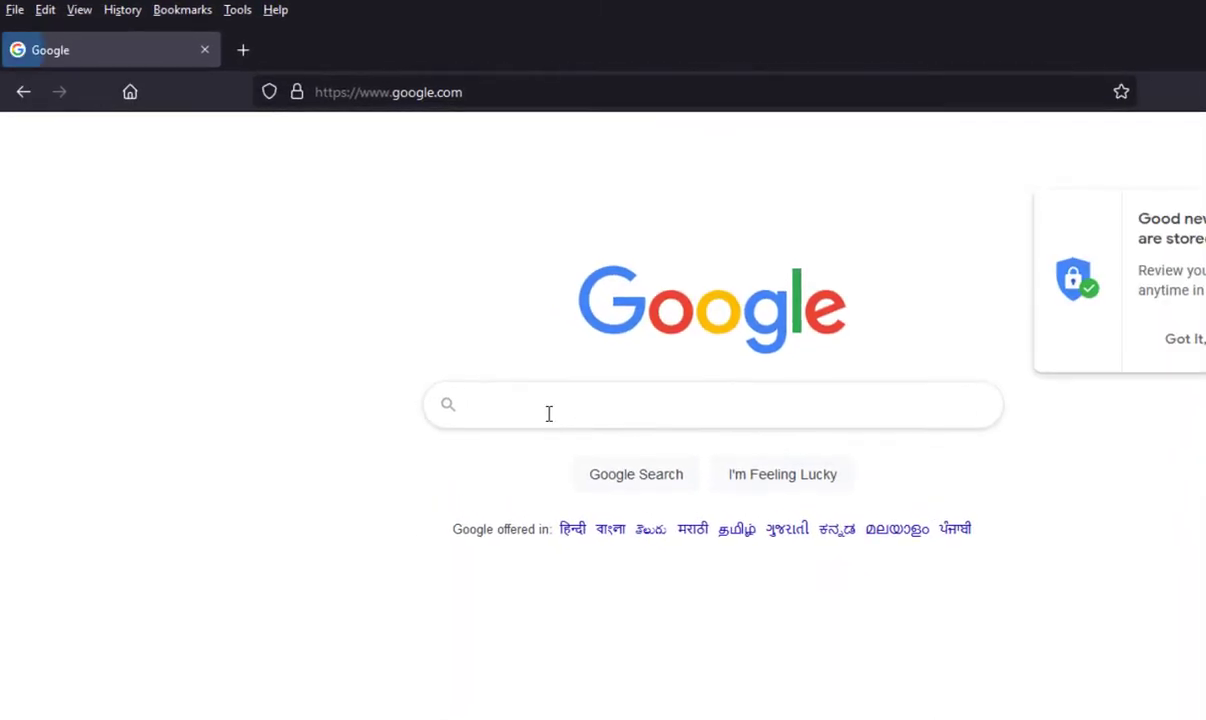
Search Google for 'vnc viewer'
left_click(549, 413)
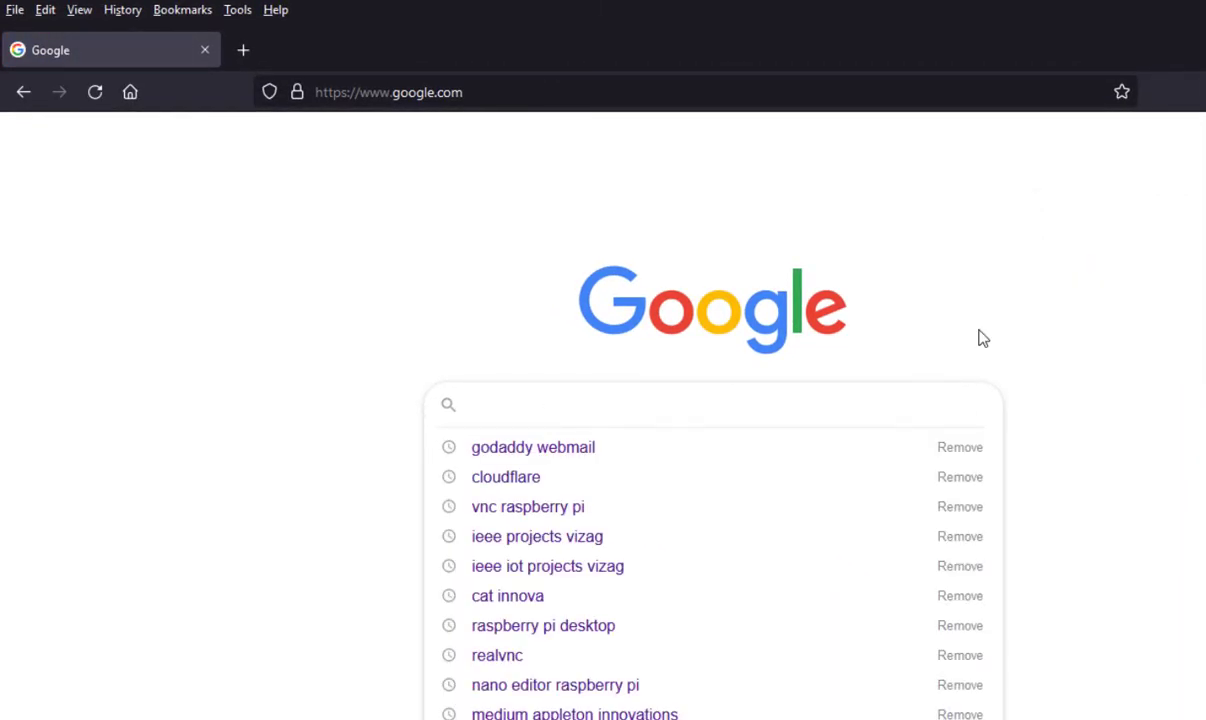
type("vnc")
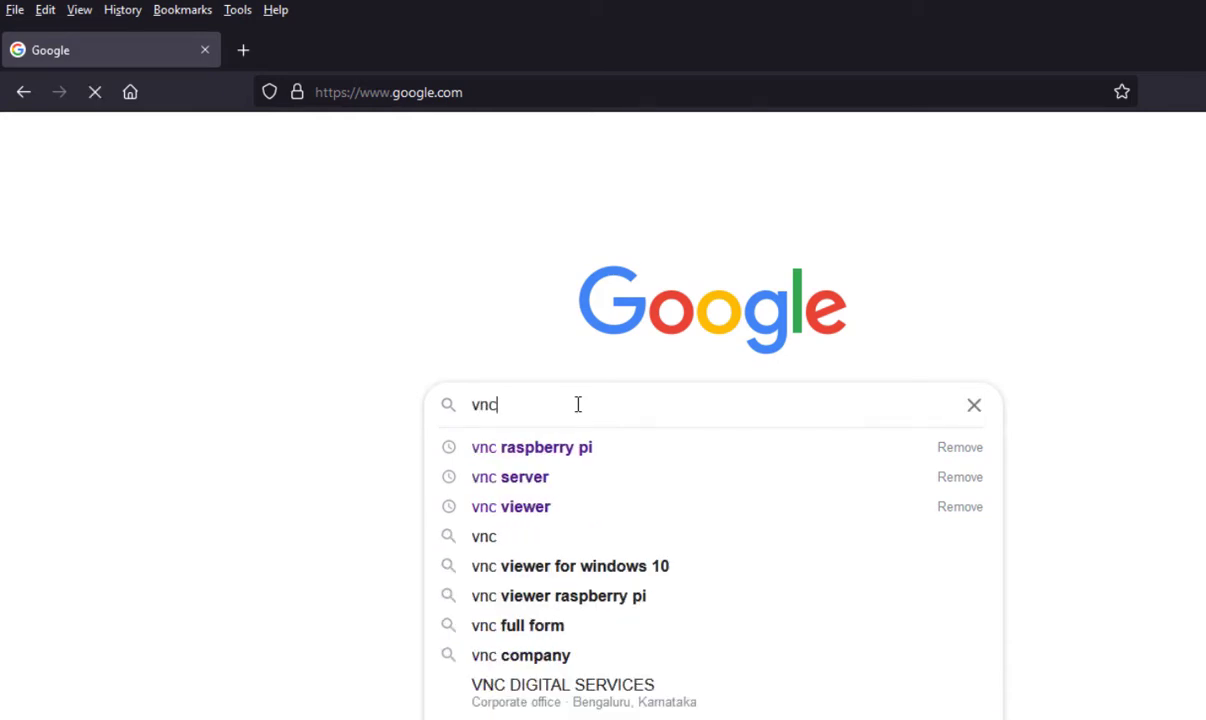
left_click(527, 508)
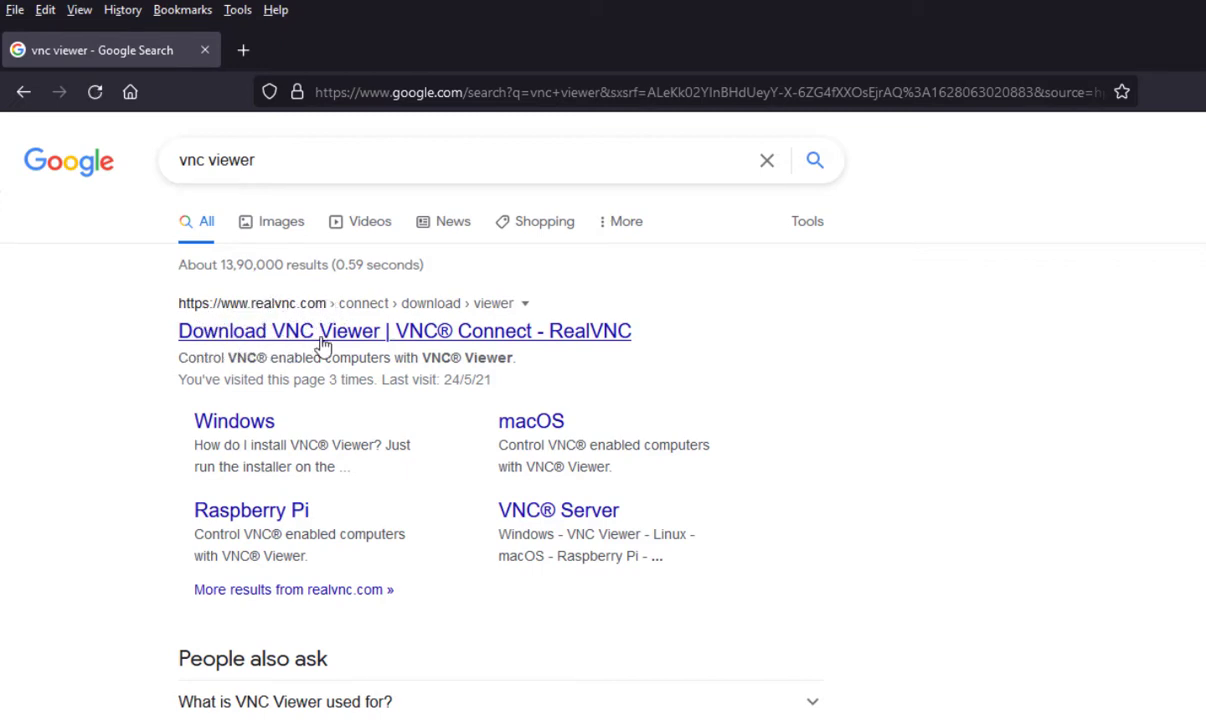
Save the Windows VNC Viewer installer from RealVNC and open its Downloads folder
left_click(385, 340)
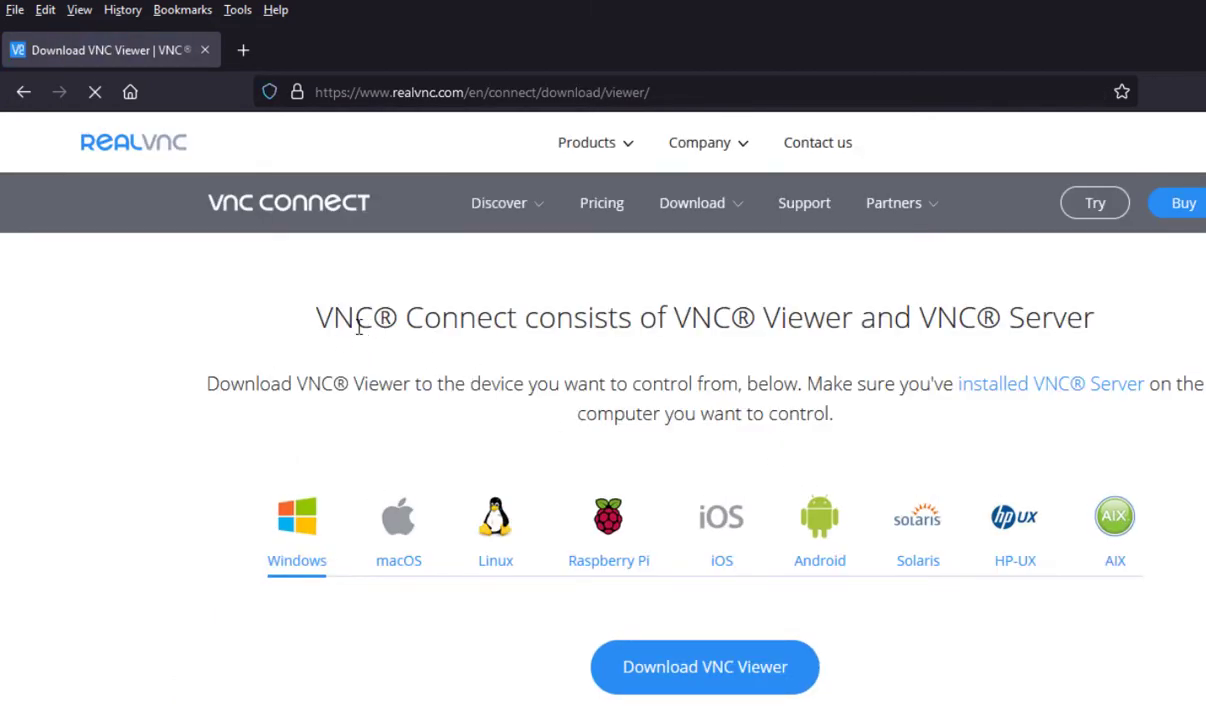
scroll(595, 617, "down", 2)
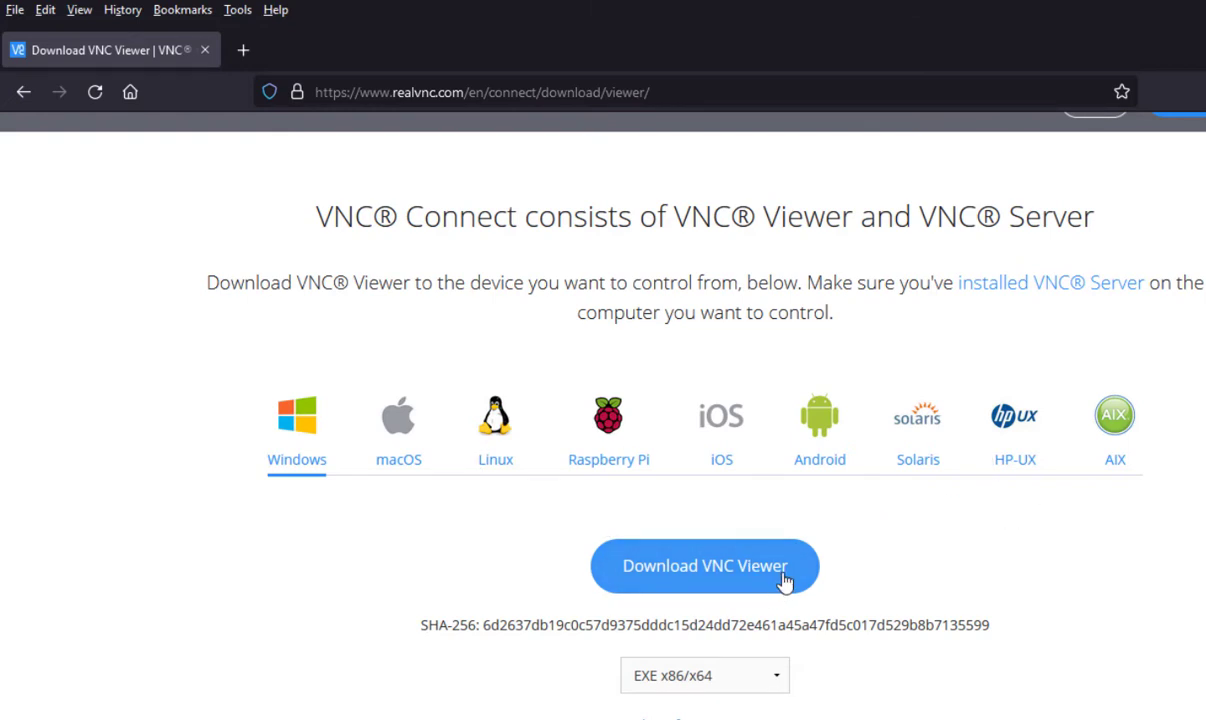
left_click(731, 584)
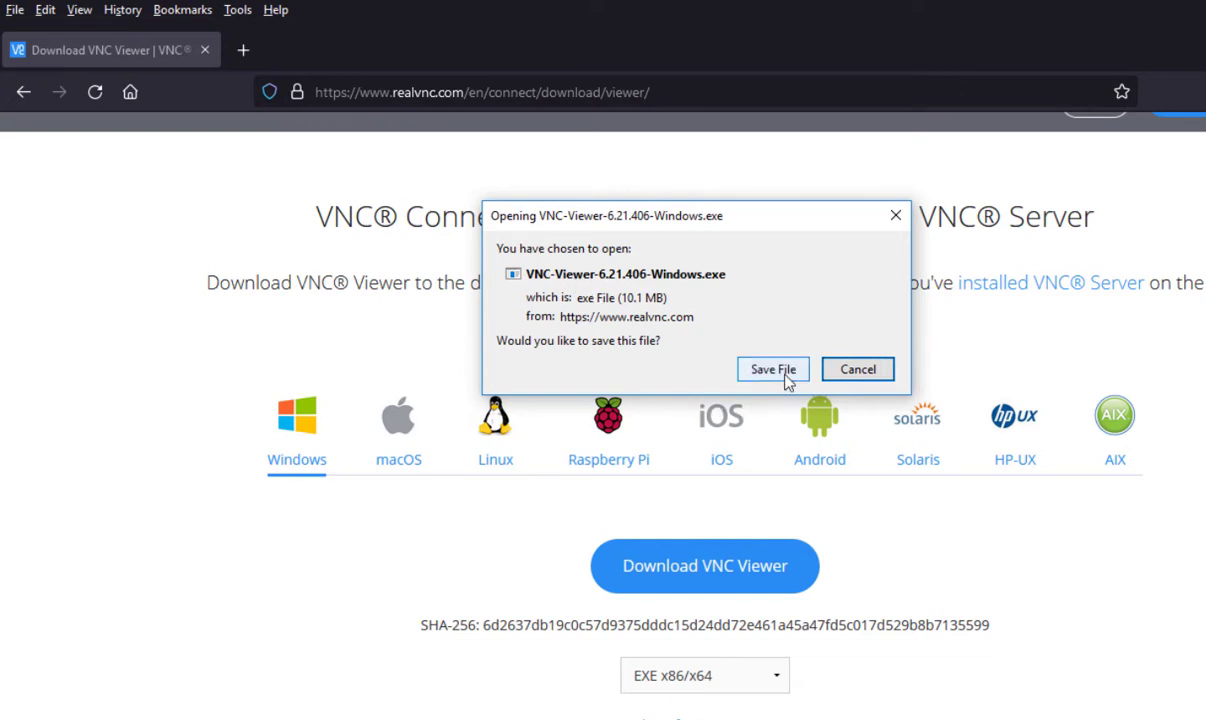
left_click(784, 374)
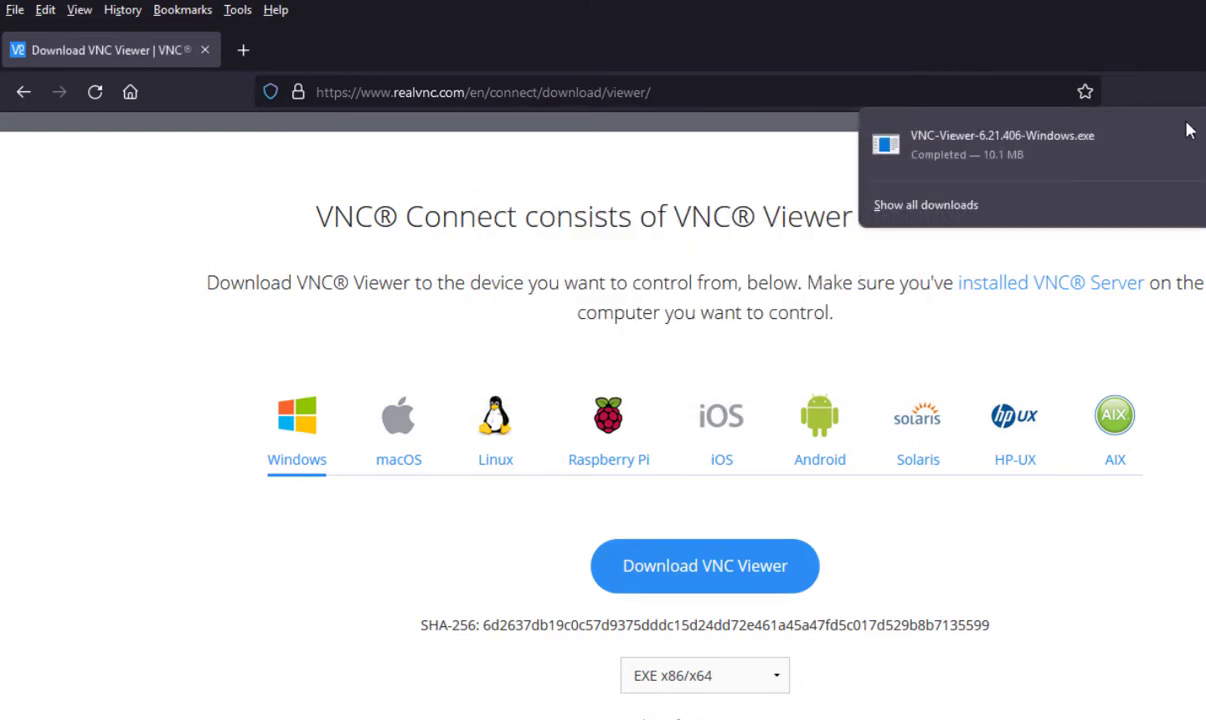
left_click(1187, 127)
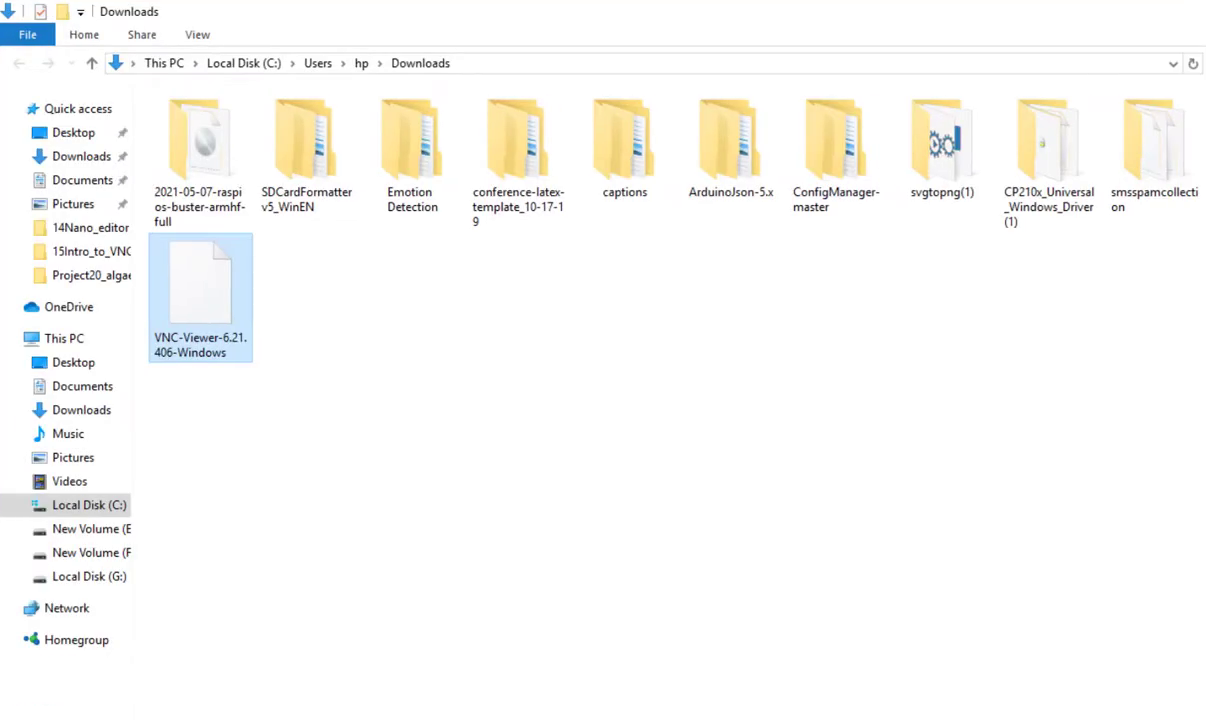
Run the VNC Viewer installer with English as the setup language
left_click(344, 532)
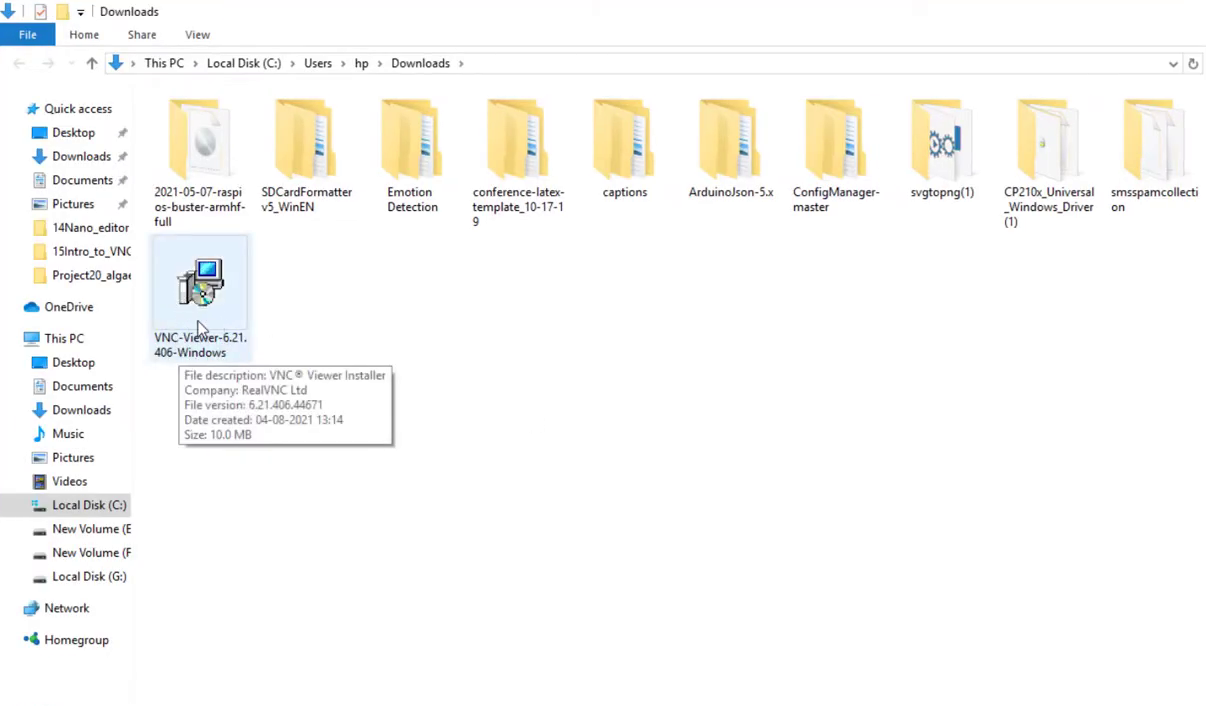
double_click(196, 286)
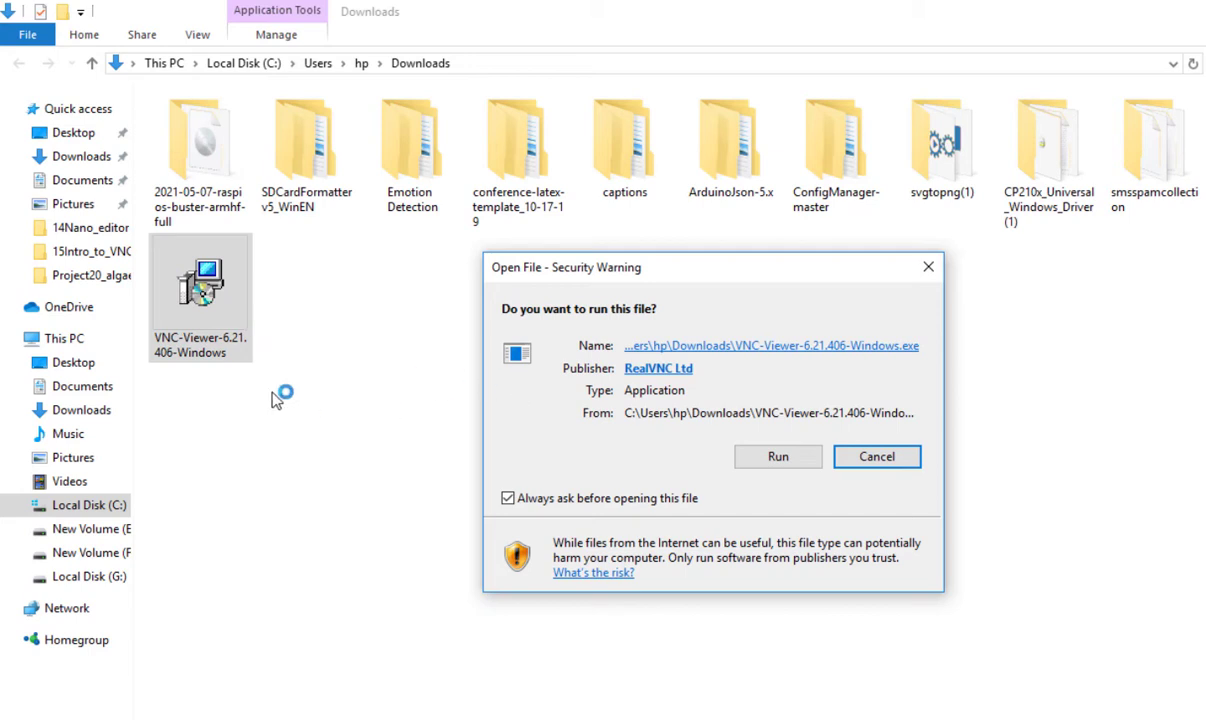
left_click(778, 457)
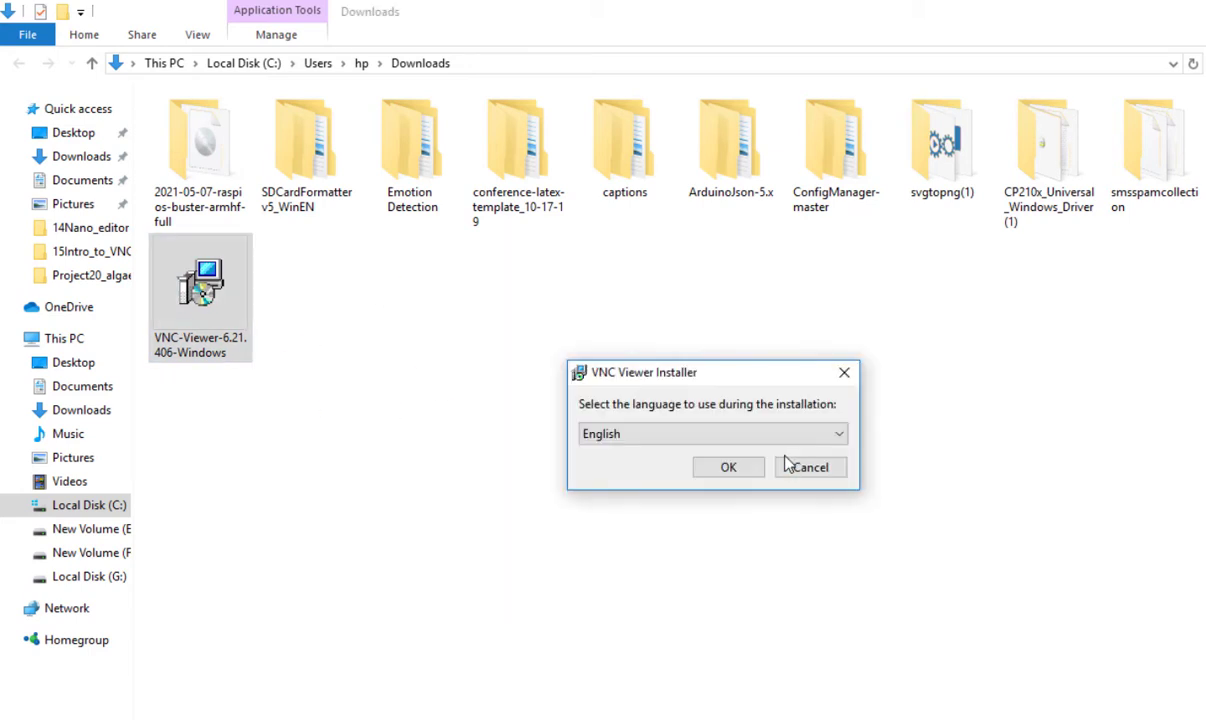
left_click(728, 467)
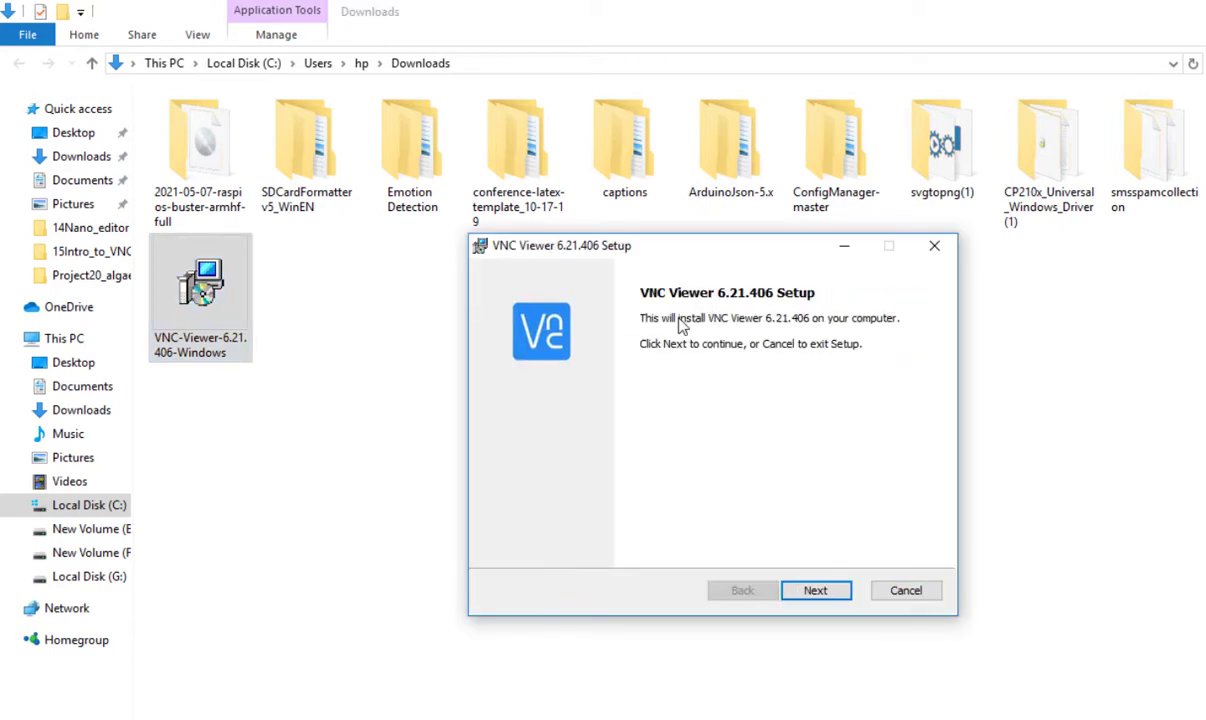
Accept the licence, keep default features, install VNC Viewer and finish the wizard
left_click(815, 591)
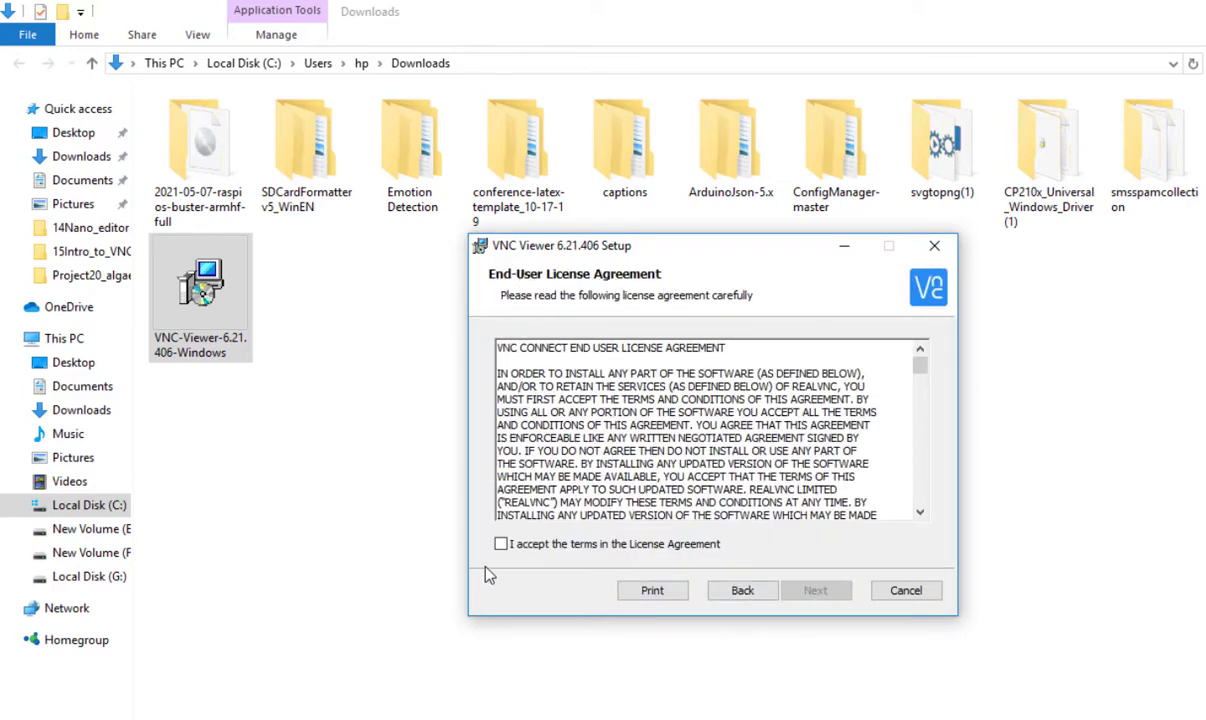
left_click(502, 545)
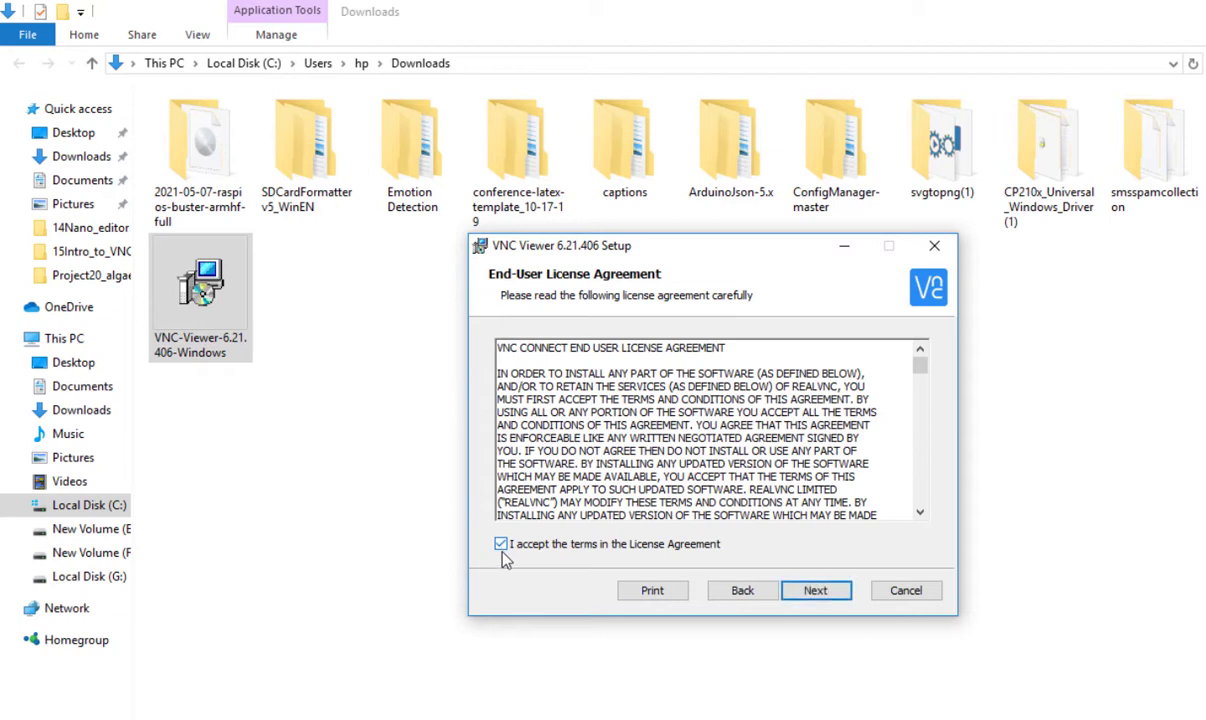
left_click(816, 591)
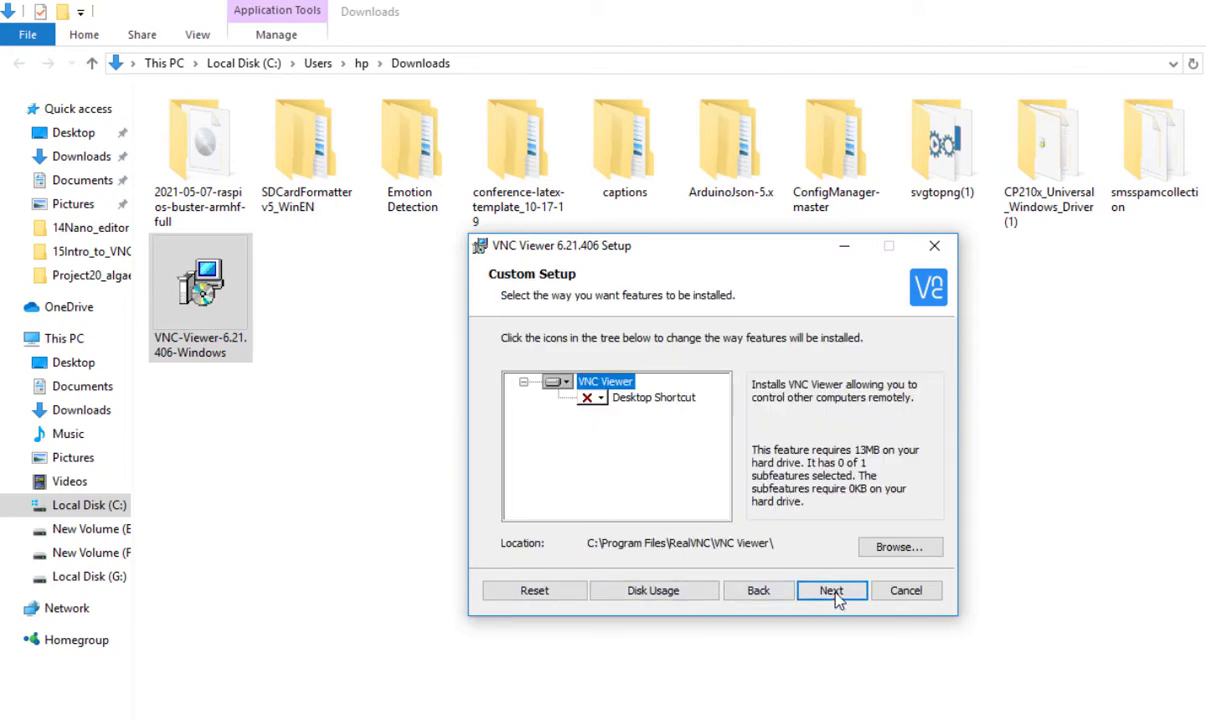
left_click(836, 594)
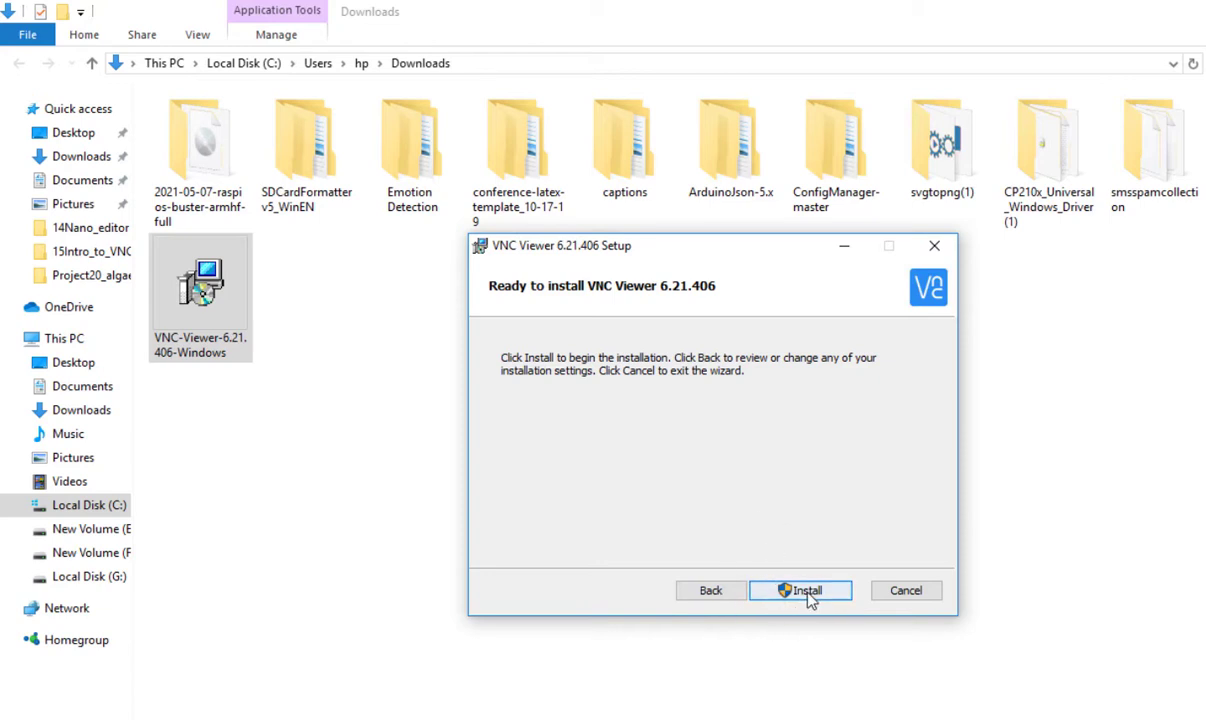
left_click(808, 591)
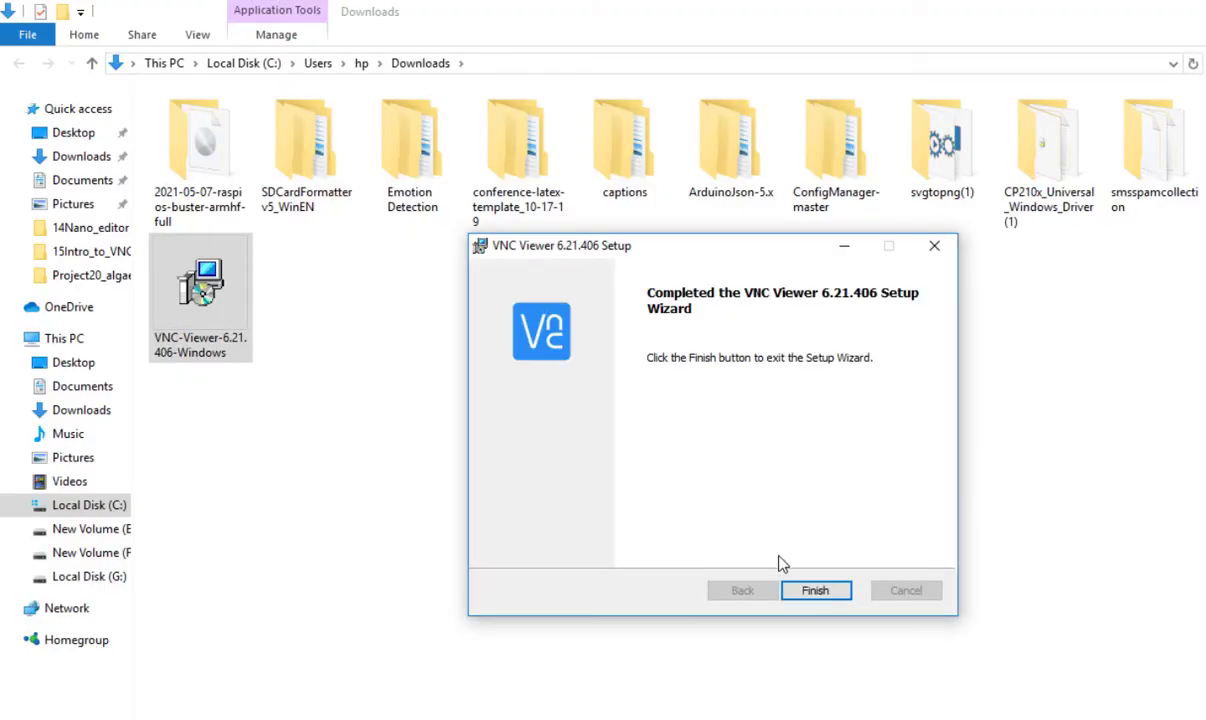
left_click(815, 591)
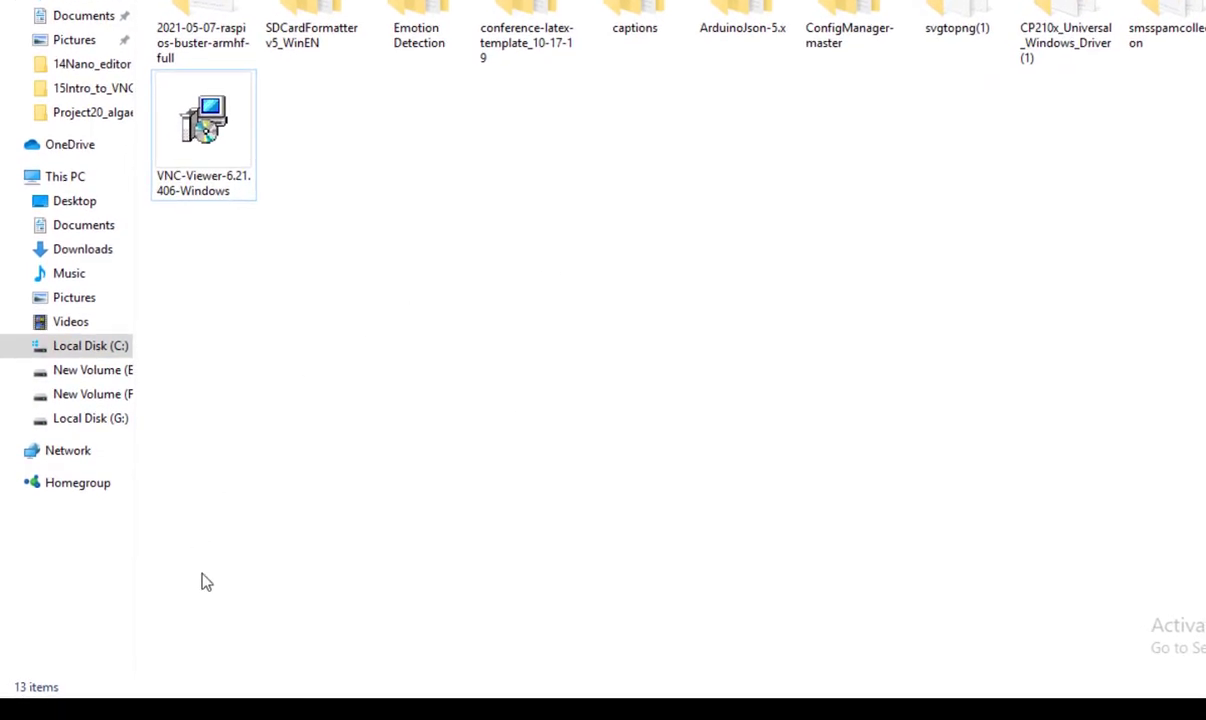
Launch VNC Viewer from a Windows Search for 'vnc' and maximise its window
left_click(212, 708)
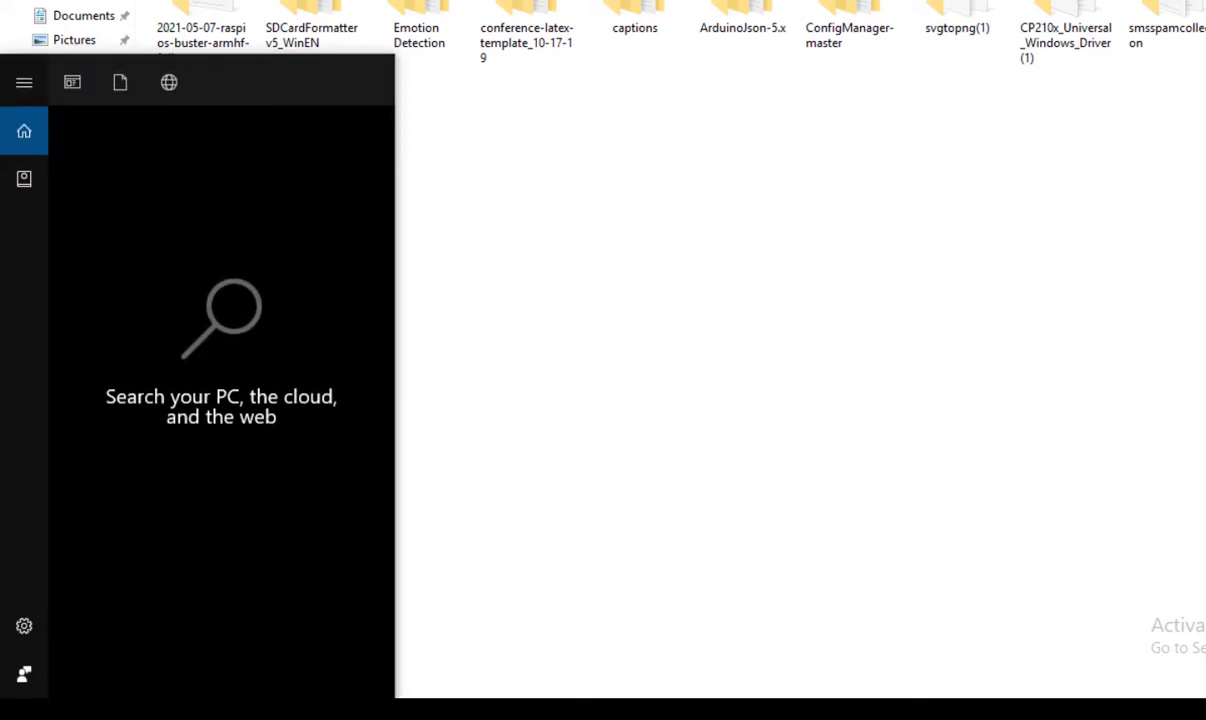
type("vnc")
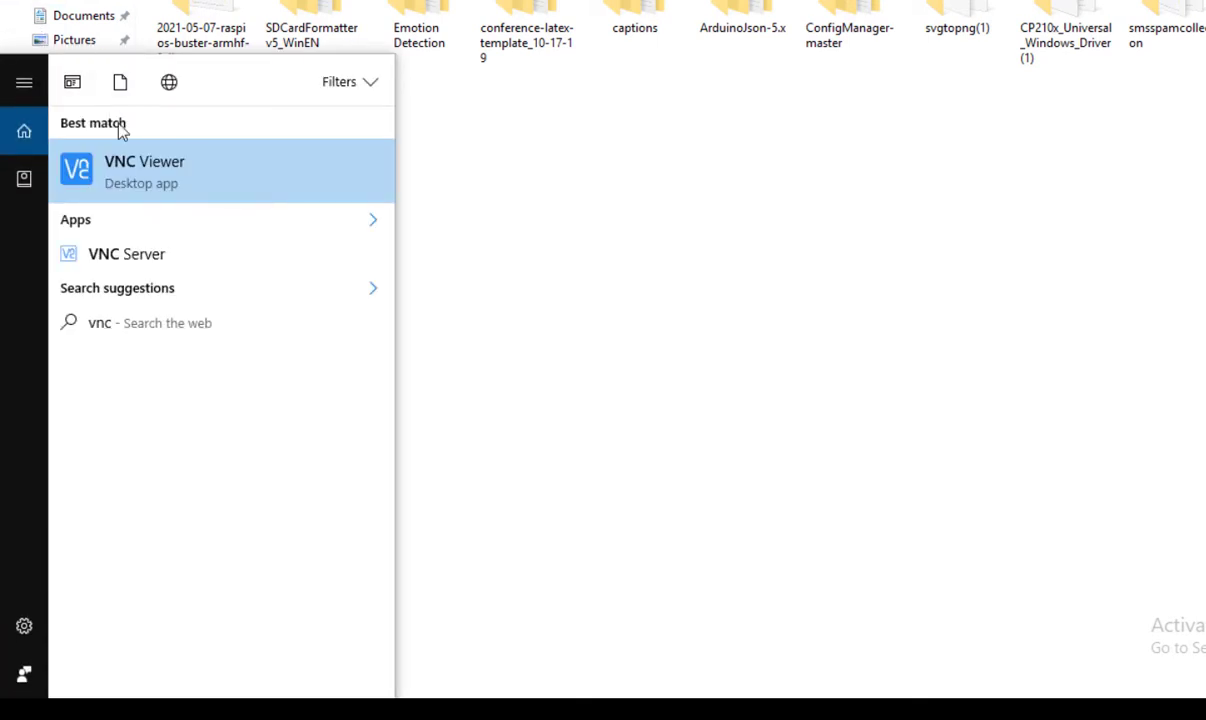
left_click(150, 178)
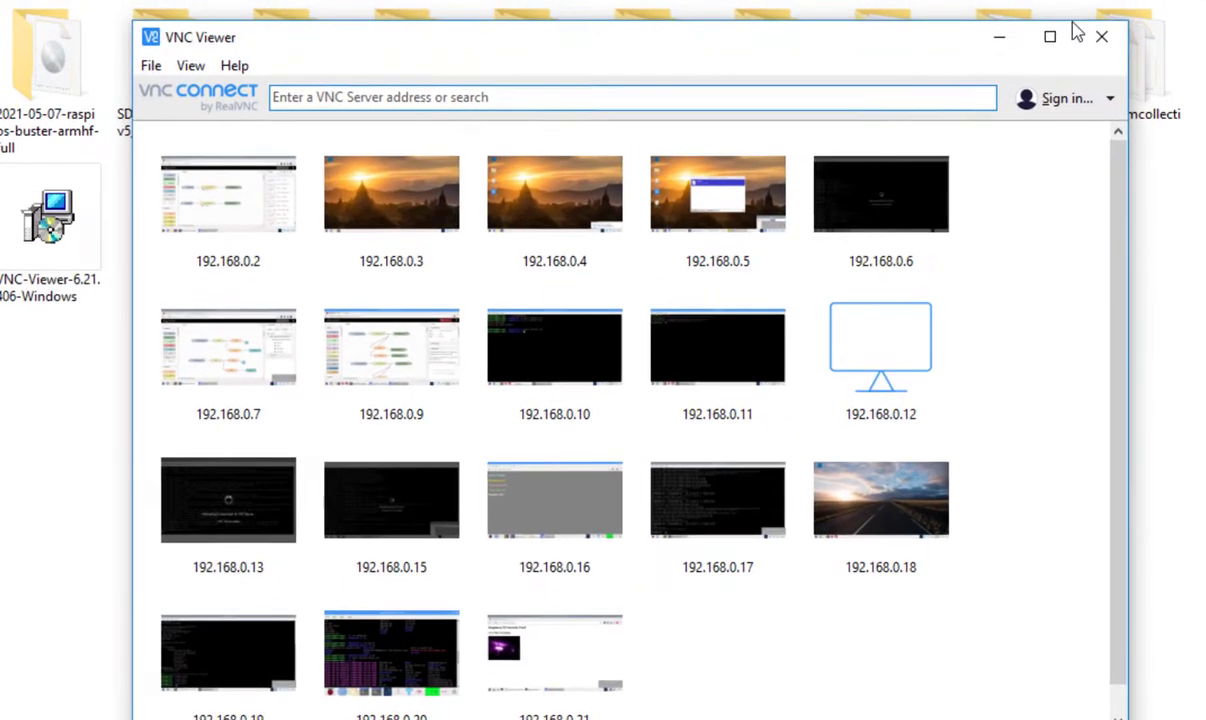
left_click(1046, 35)
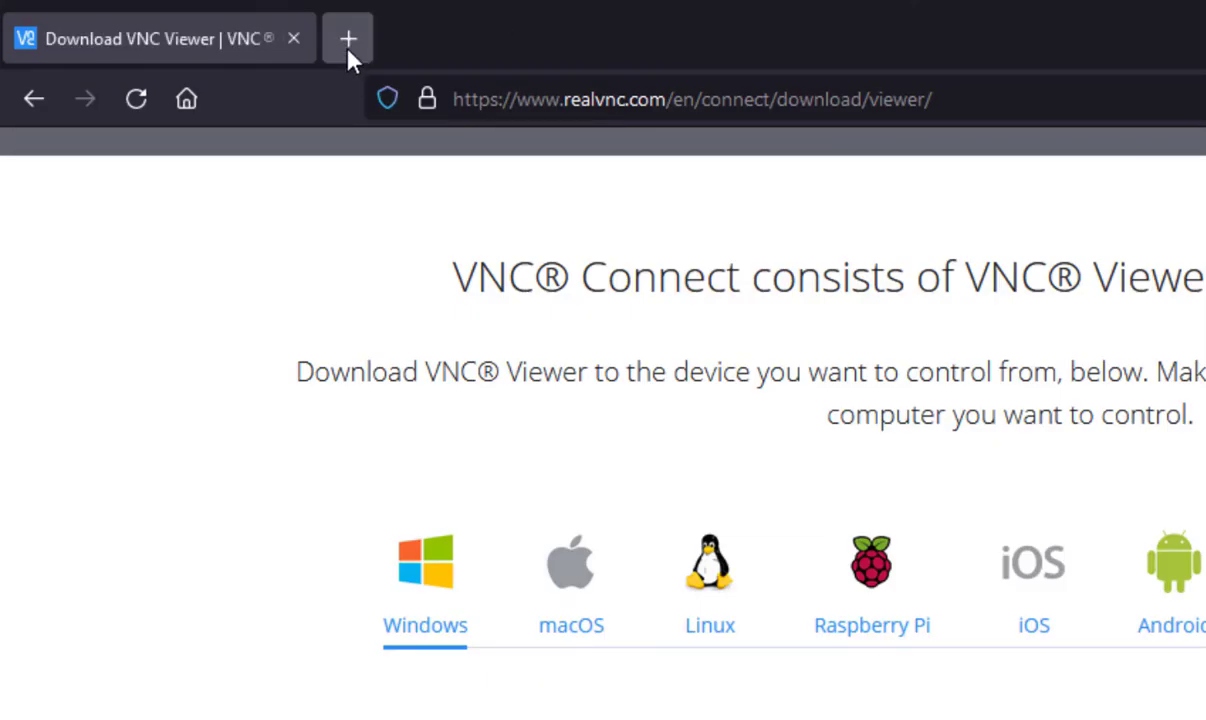
In a new tab, log in to the router at 192.168.0.1 and show the Active Client Table
left_click(347, 40)
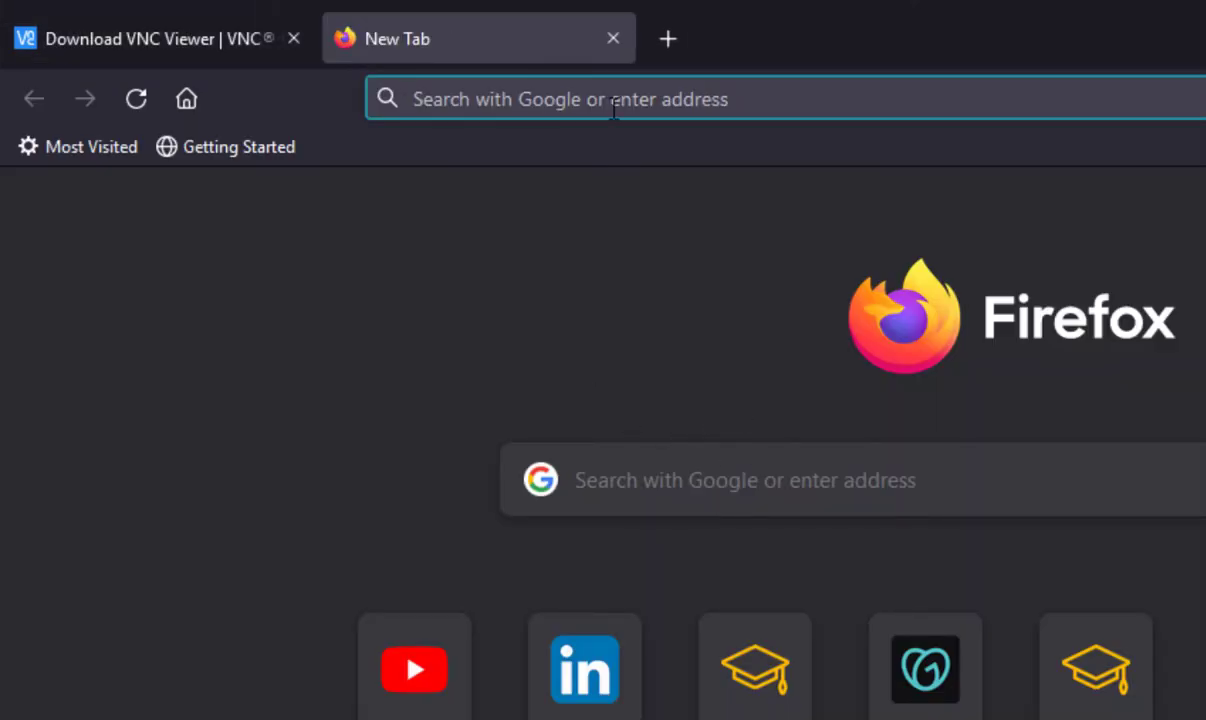
left_click(614, 108)
type("192.168.0.1")
key("Return")
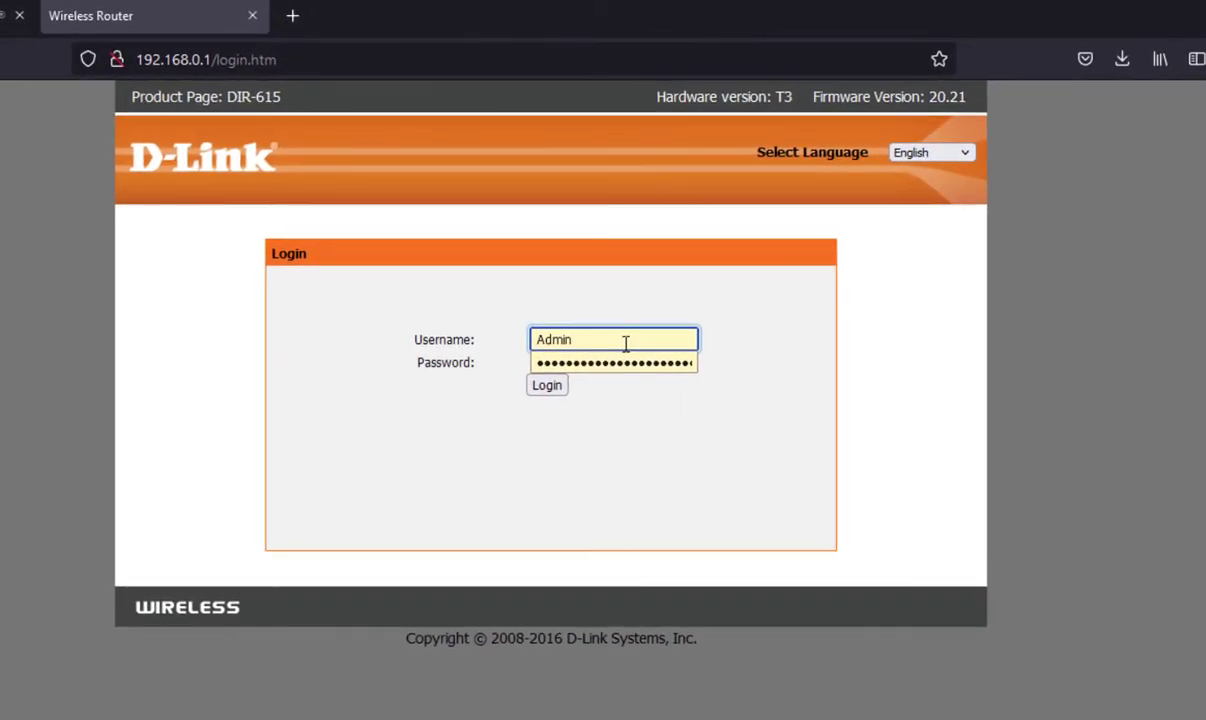
key("Return")
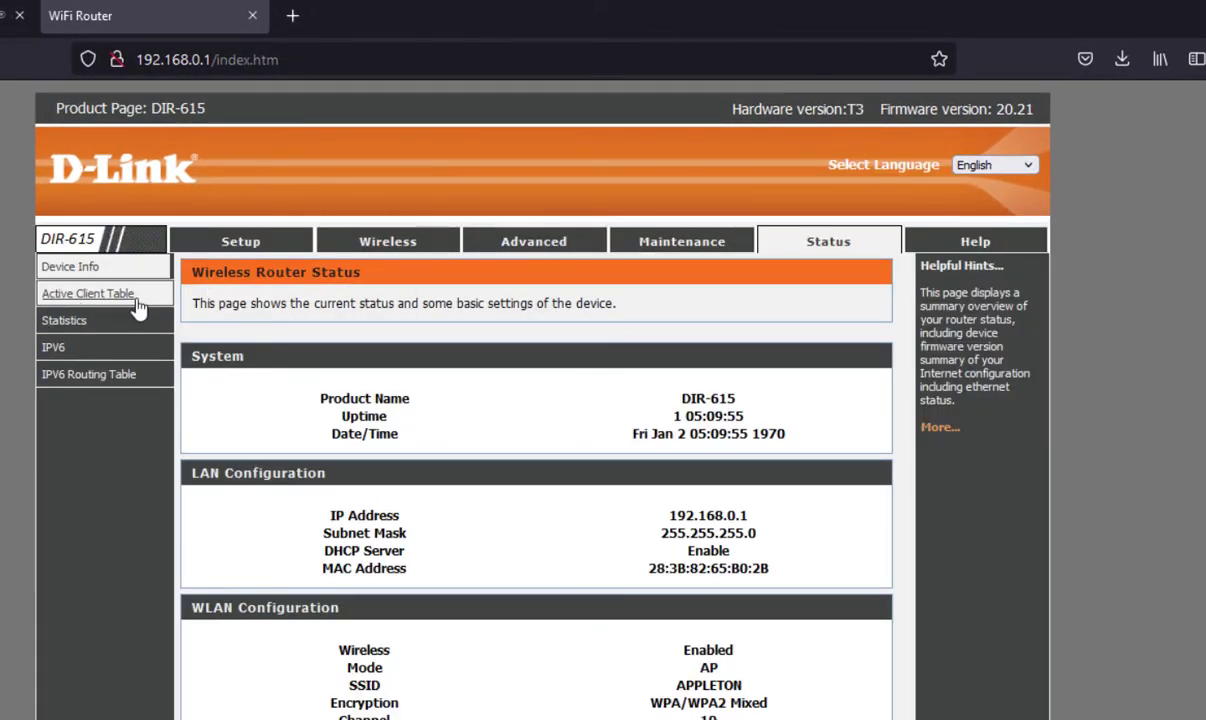
left_click(113, 298)
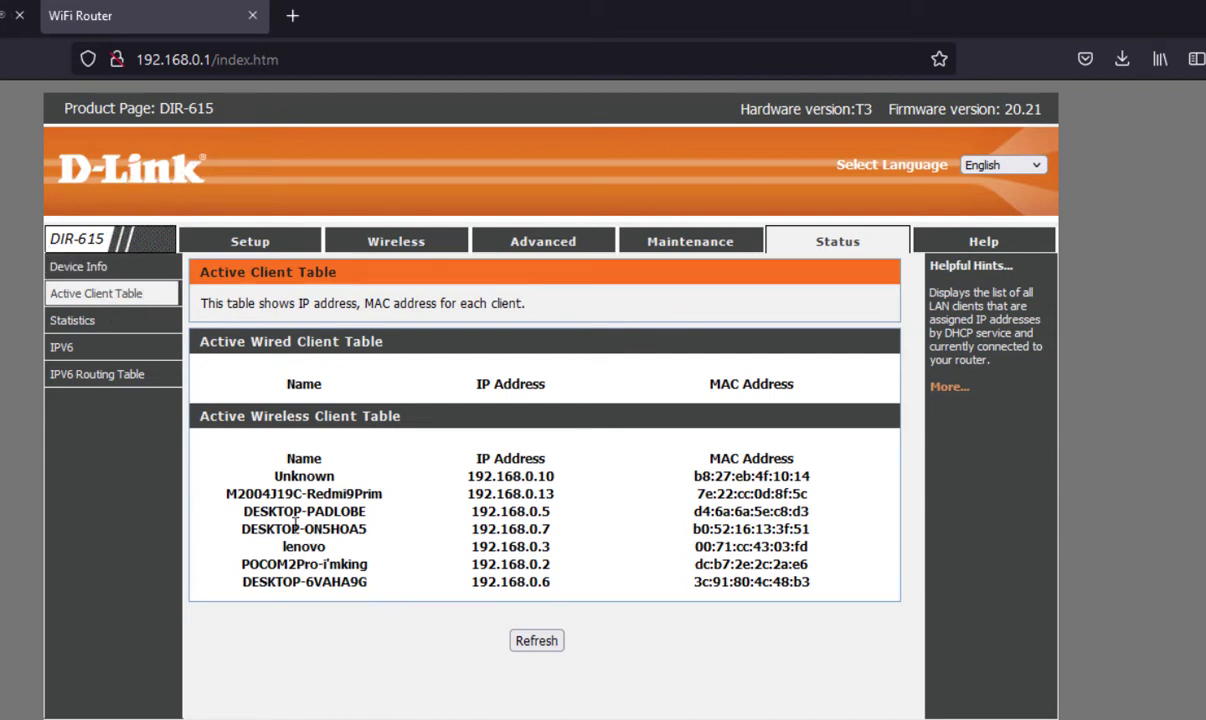
Highlight the Unknown device's IP address 192.168.0.10 in the client table
mouse_move(569, 482)
left_mouse_down()
mouse_move(460, 480)
mouse_move(556, 481)
left_mouse_up()
left_click(466, 481)
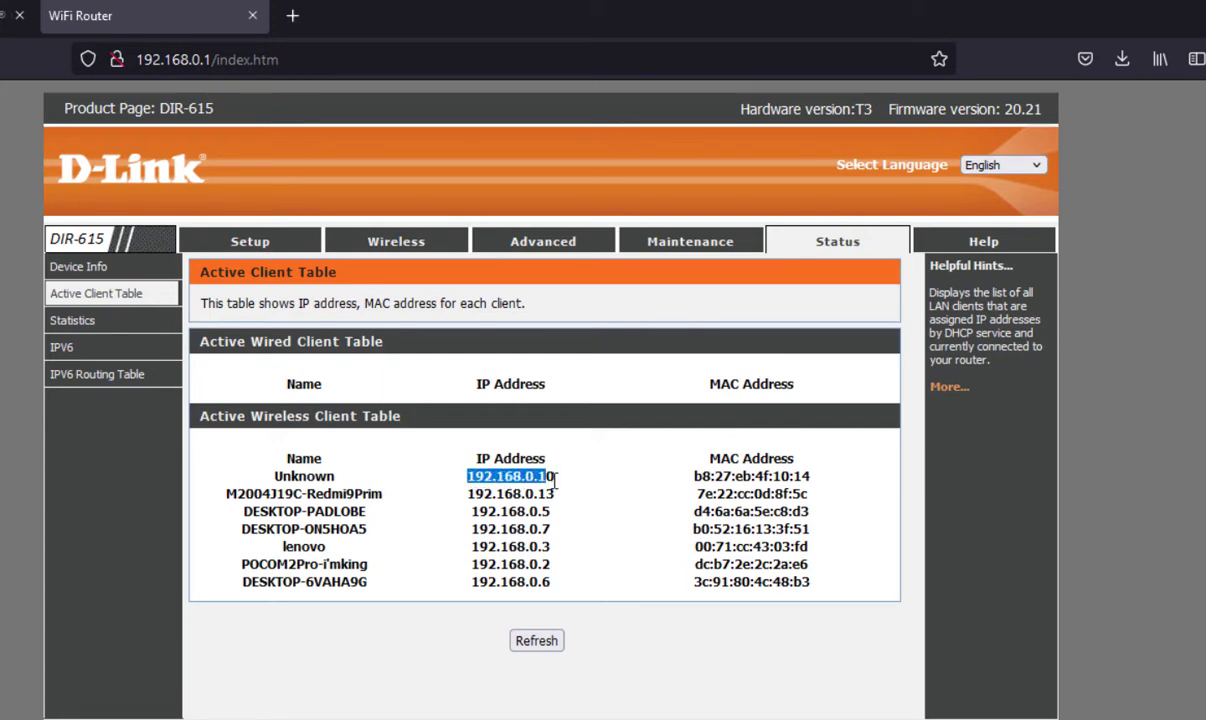
left_click(478, 483)
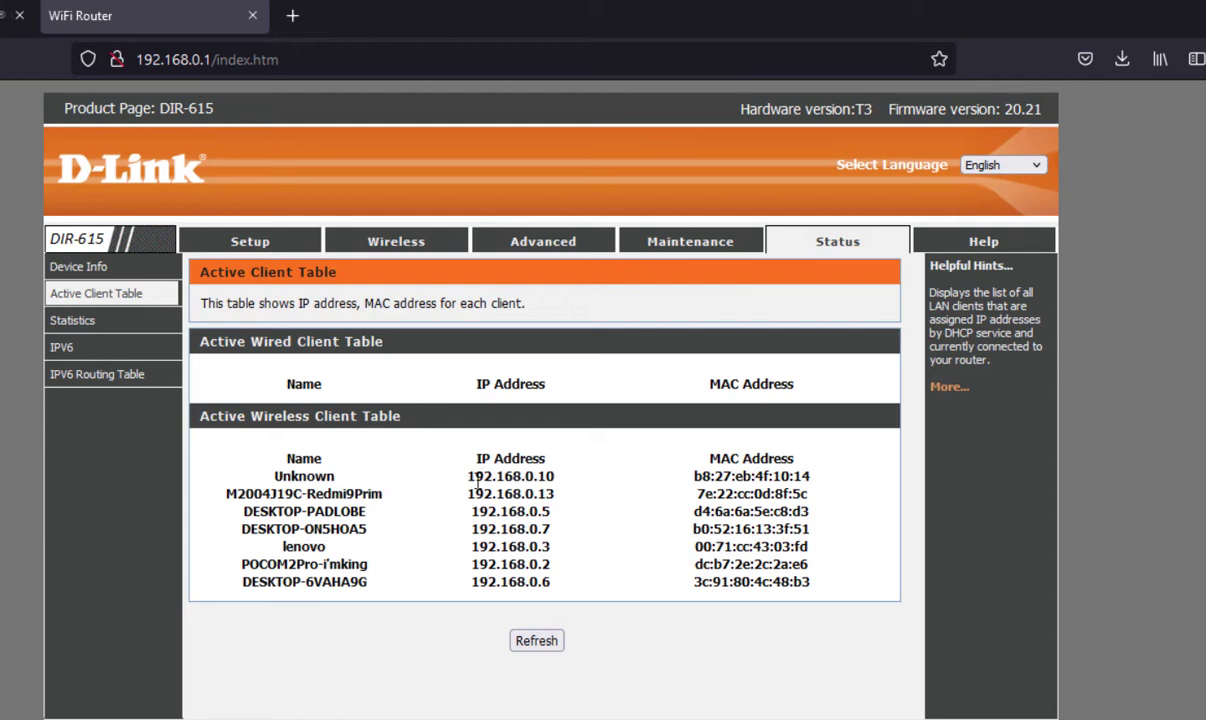
left_click_drag(476, 483, 554, 482)
left_click(485, 483)
left_click_drag(469, 482, 555, 482)
left_click(556, 486)
left_click_drag(476, 482, 544, 484)
left_click_drag(467, 476, 573, 485)
left_click(575, 487)
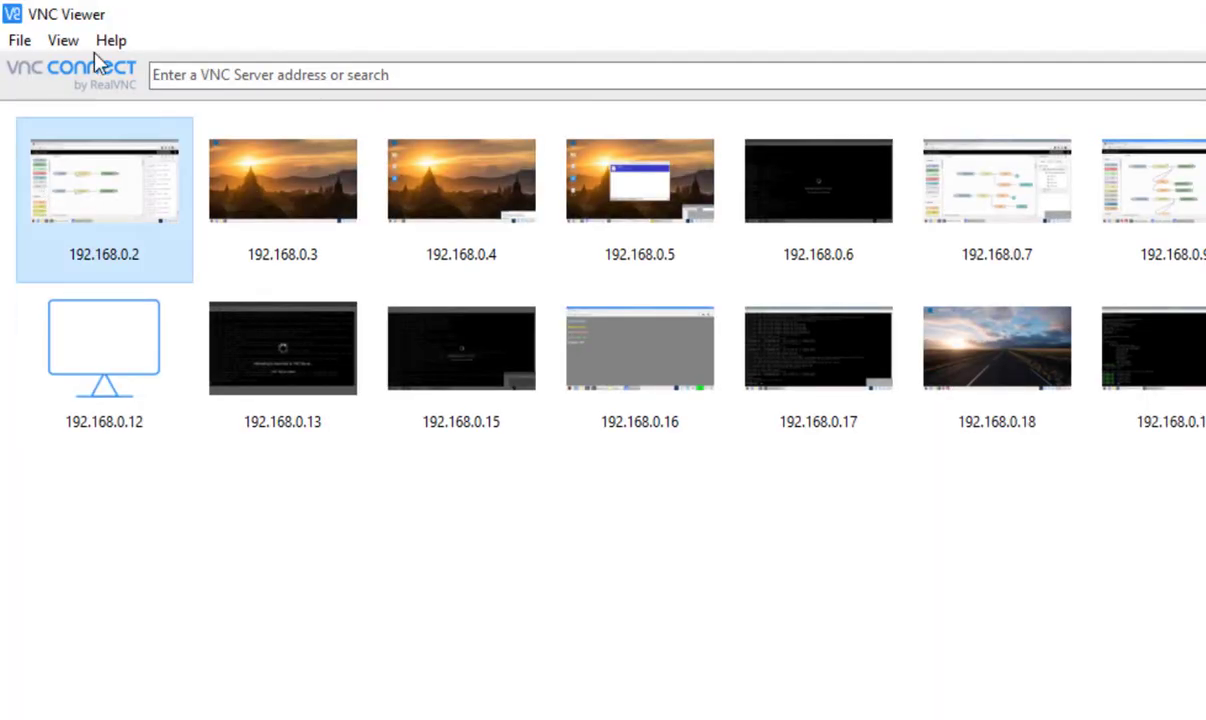
Connect to 192.168.0.10 and sign in with the Pi's password
left_click(211, 78)
type("1")
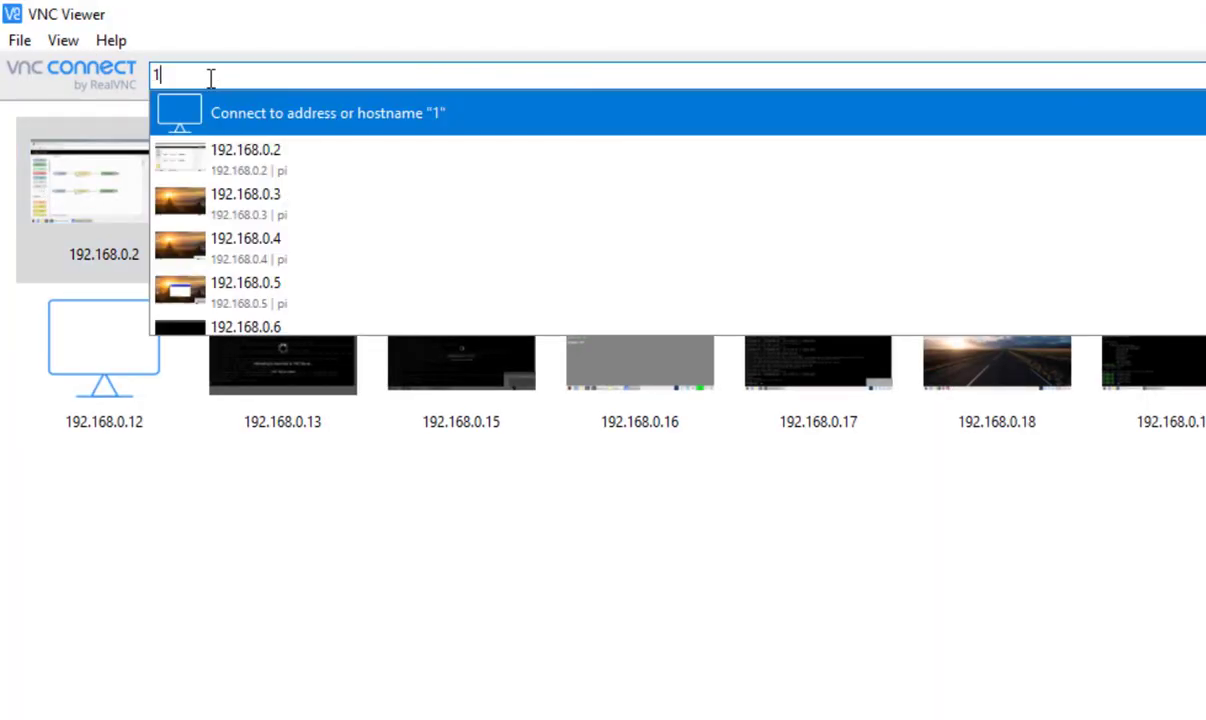
type("92.168.0.10")
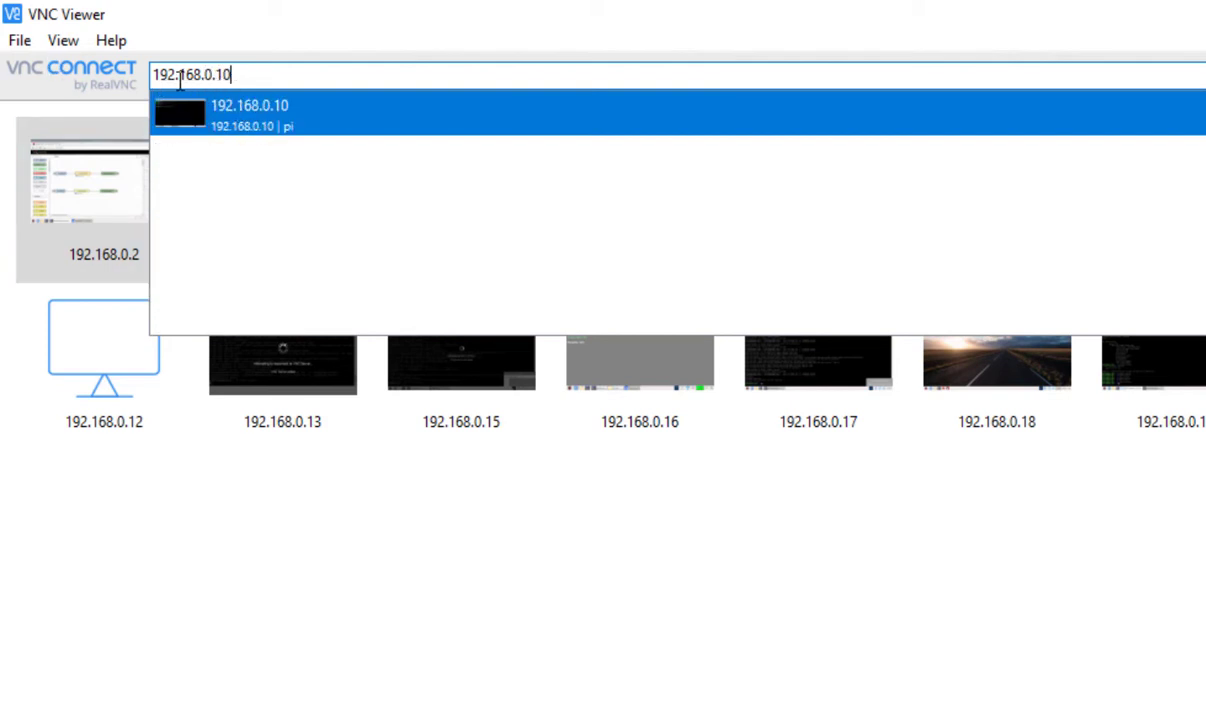
key("Return")
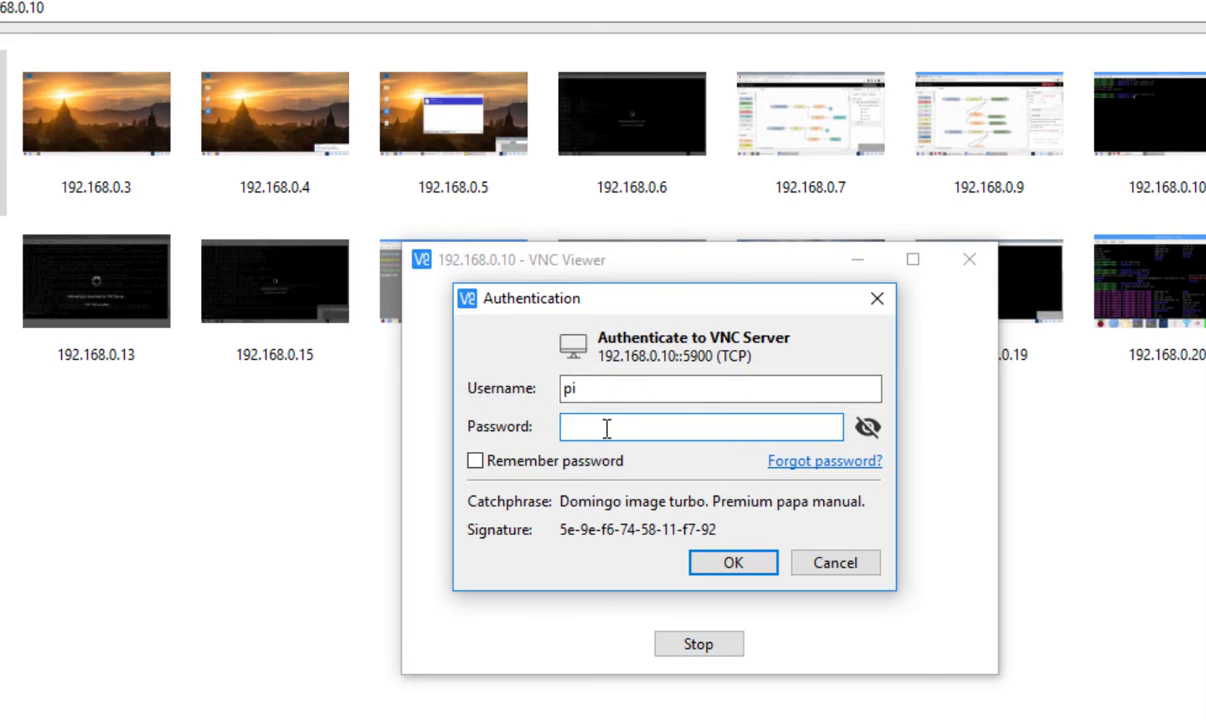
type("raspberr")
left_click(759, 565)
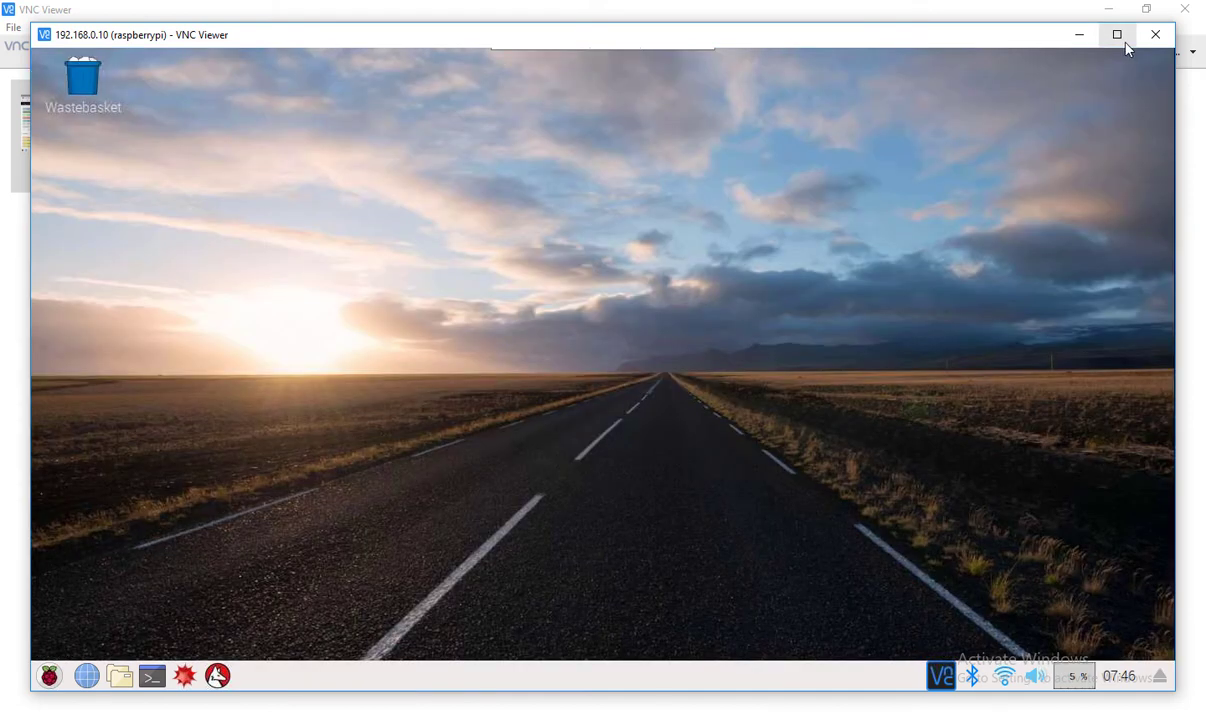
Maximise the remote session and open the raspberry menu's Preferences submenu
left_click(1117, 34)
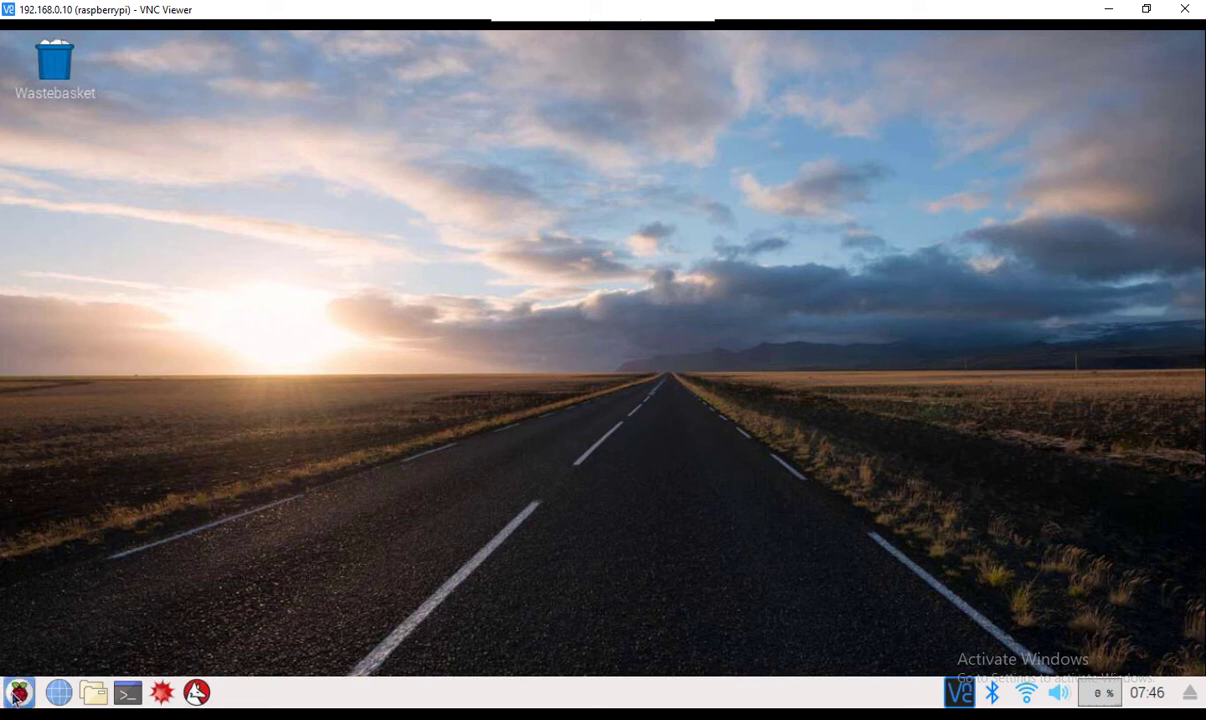
left_click(19, 692)
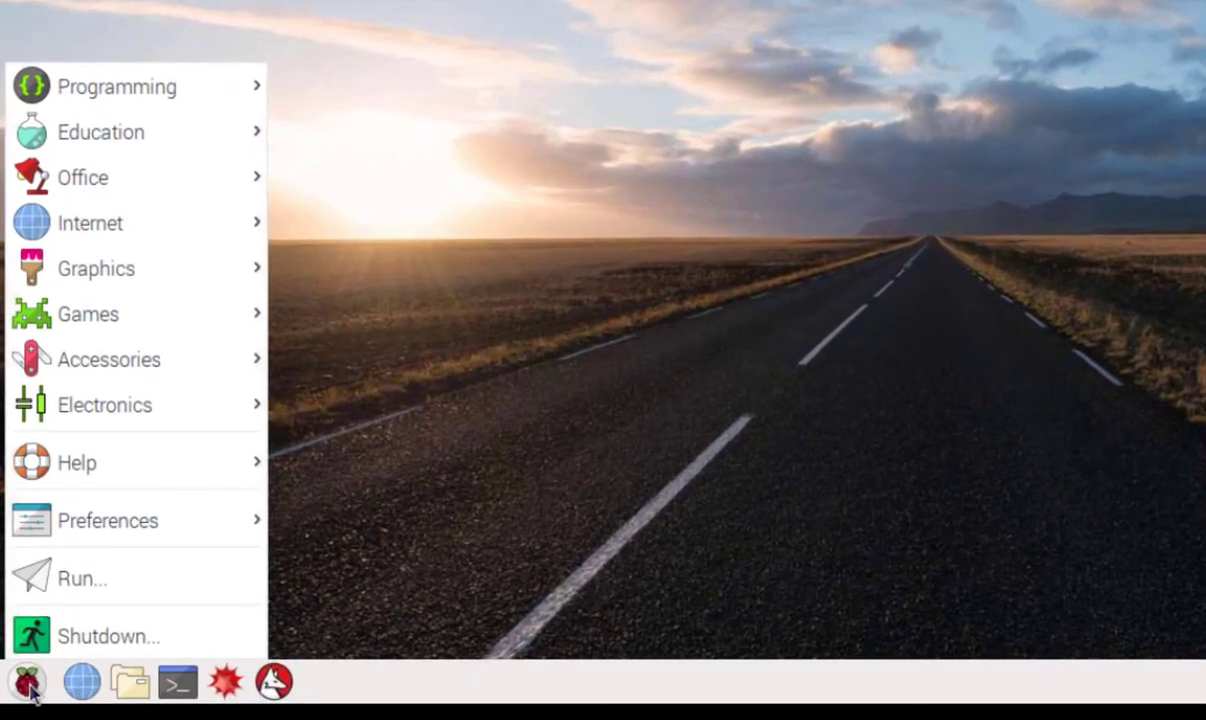
mouse_move(52, 535)
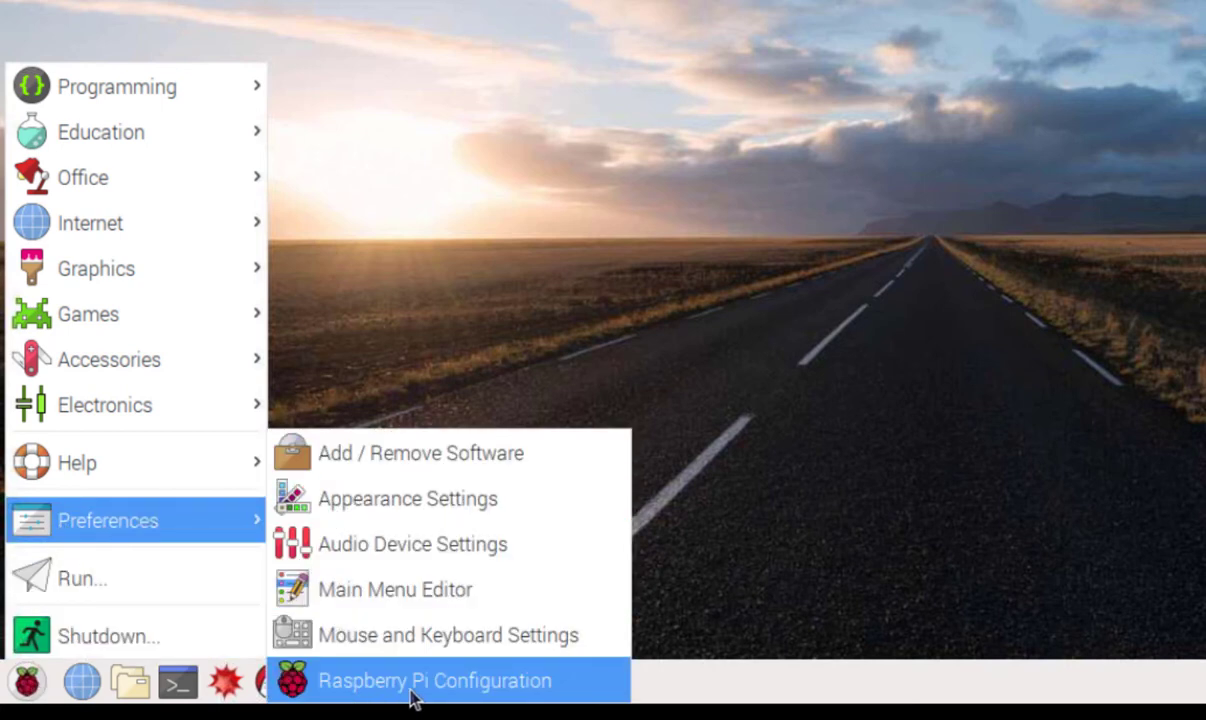
Open Raspberry Pi Configuration, confirm VNC is Enabled on Interfaces, then close with OK
left_click(466, 688)
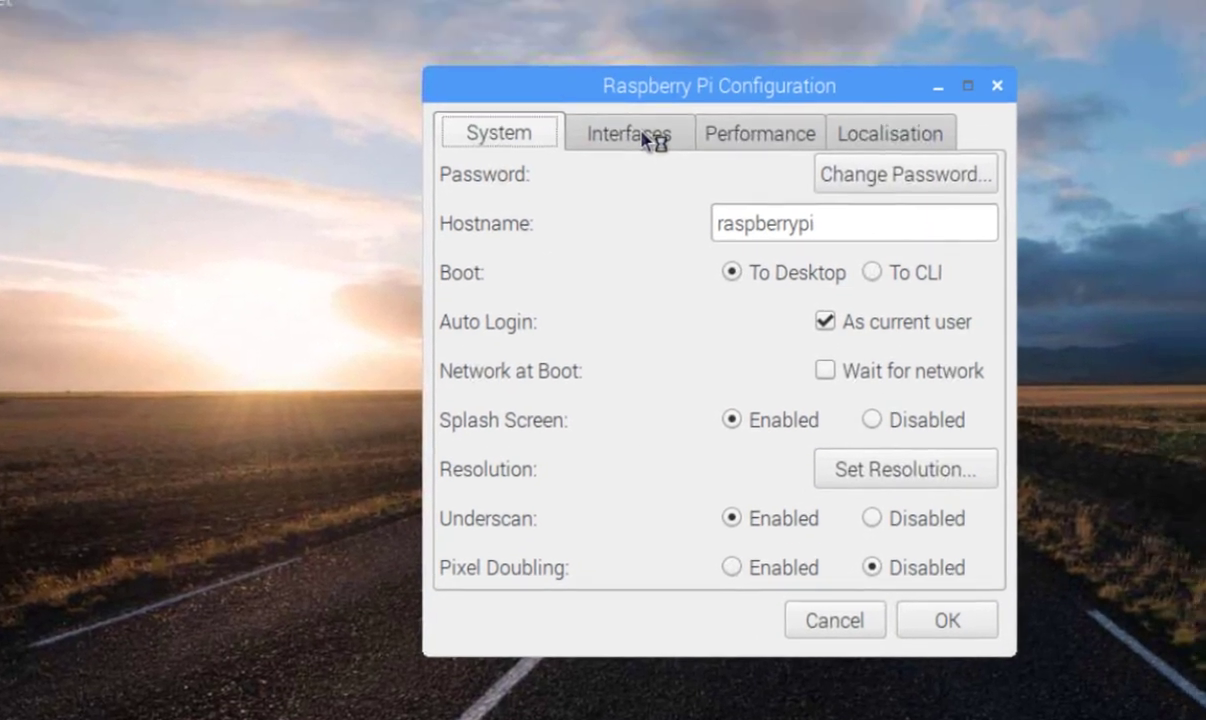
left_click(740, 6)
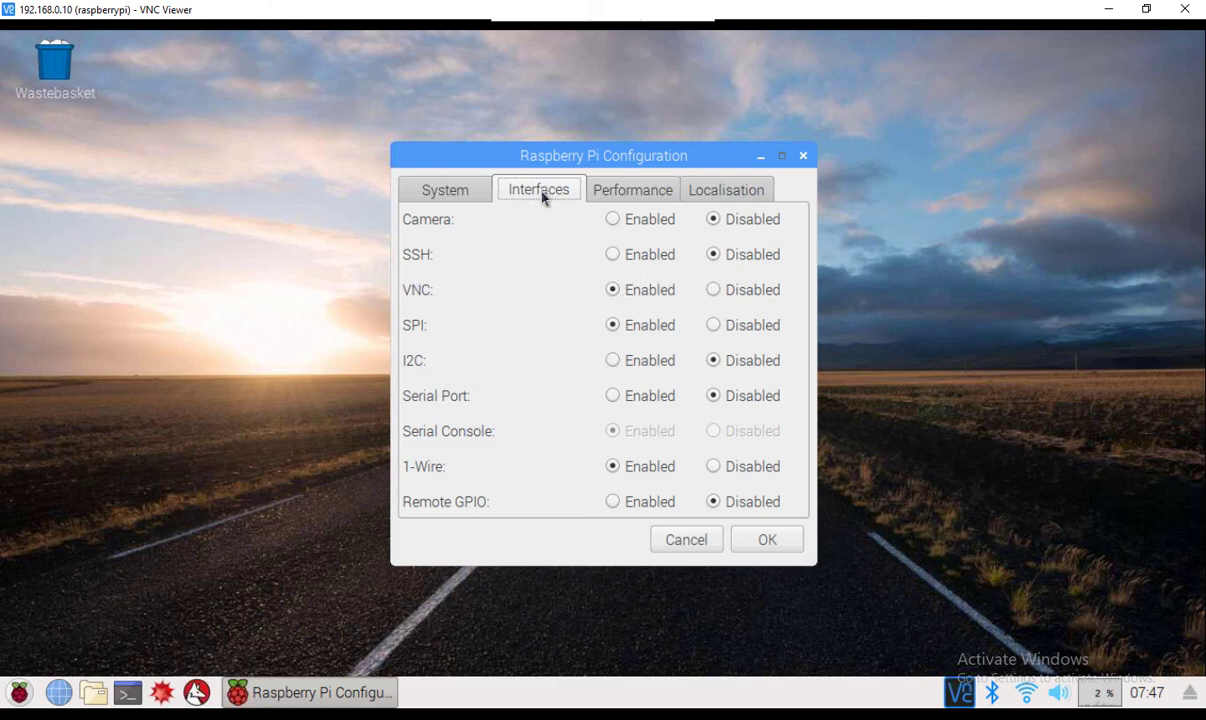
left_click(767, 540)
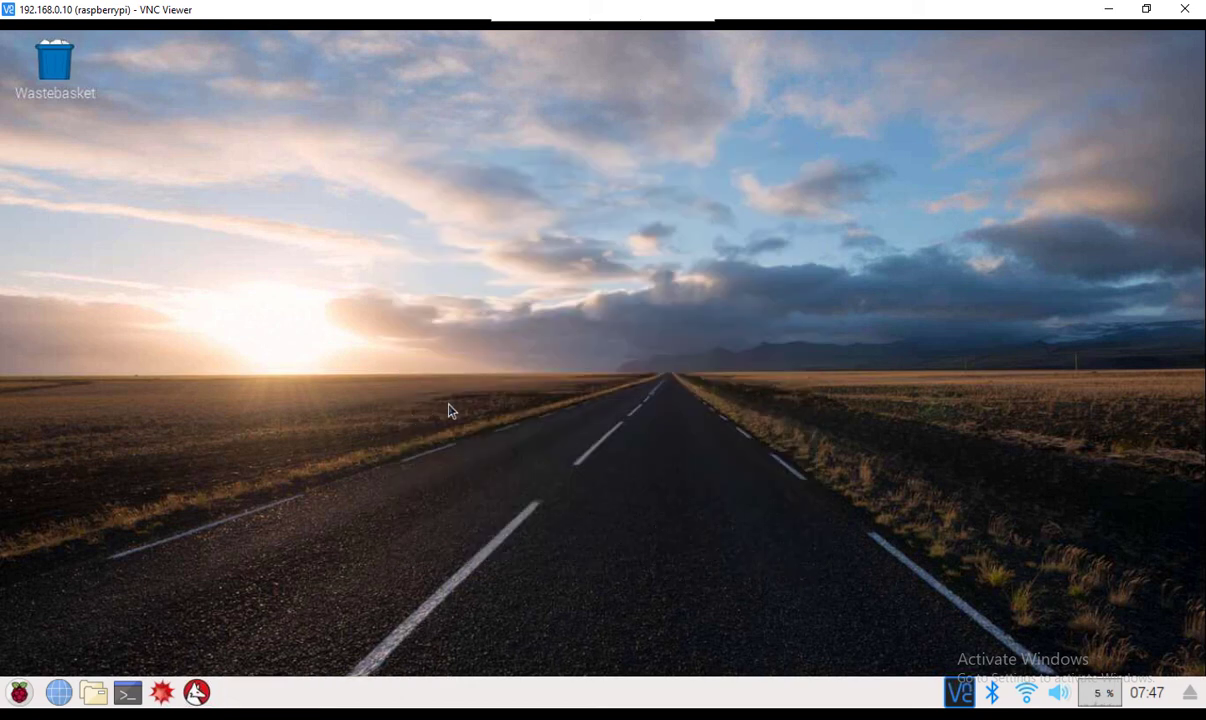